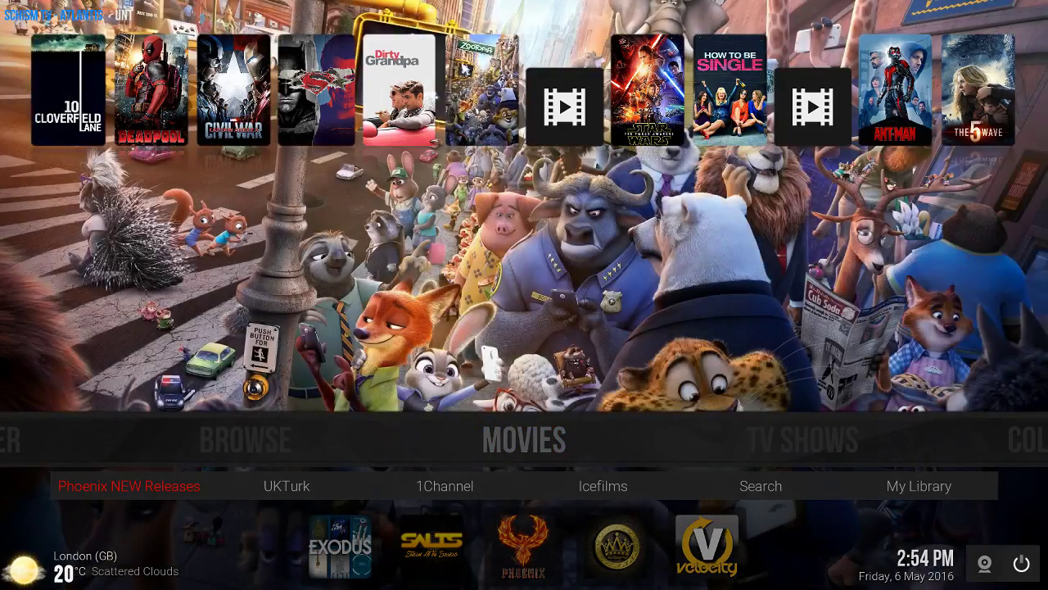
Browse the recommended titles in the Movies section up to My Big Fat Greek Wedding 2 and examine its details.
mouse_move(450, 76)
key("Right")
key("Right")
key("Right")
key("Right")
key("Right")
key("Right")
key("Right")
key("Right")
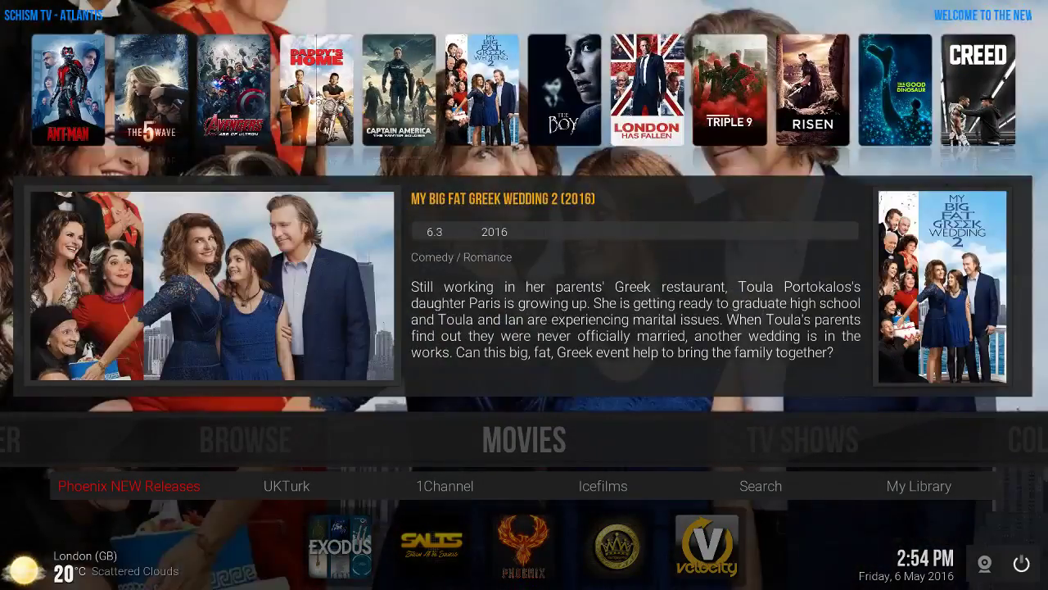
mouse_move(568, 100)
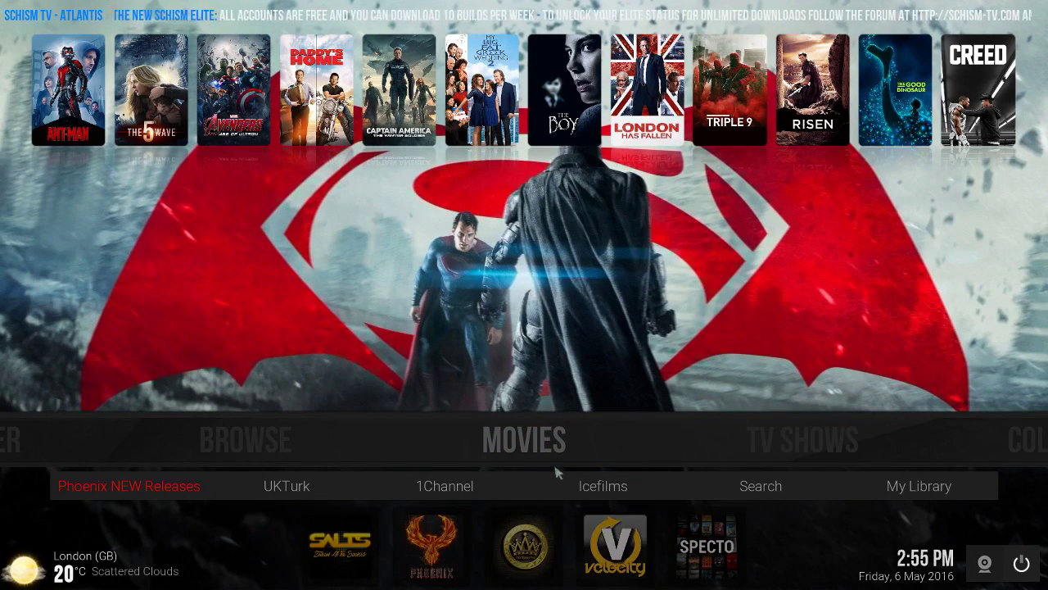
Open a list from the TV Shows section, look through its series, and return to the home screen.
scroll(544, 455, "down", 1)
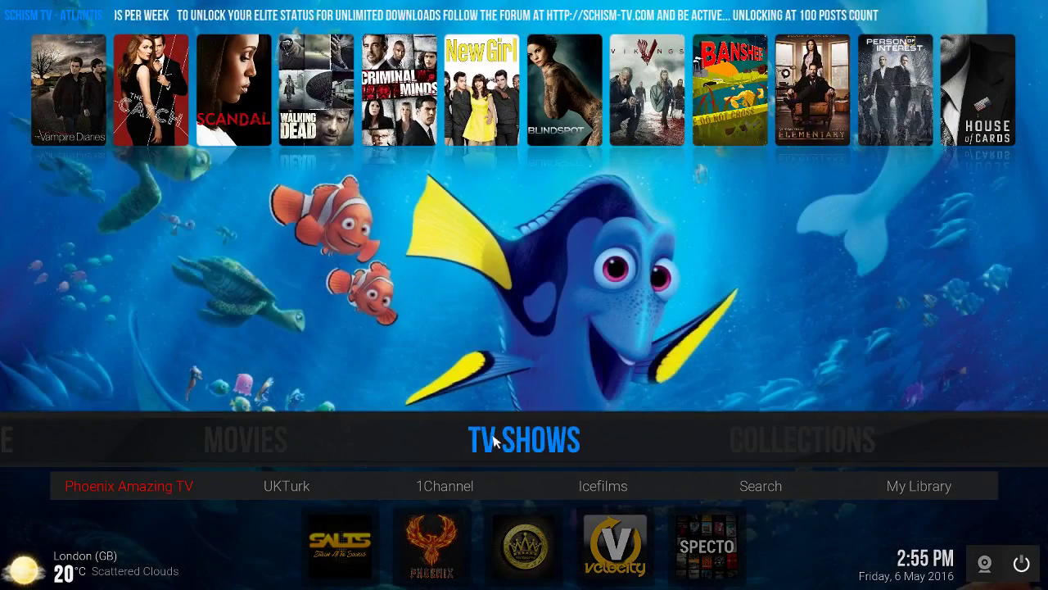
left_click(396, 491)
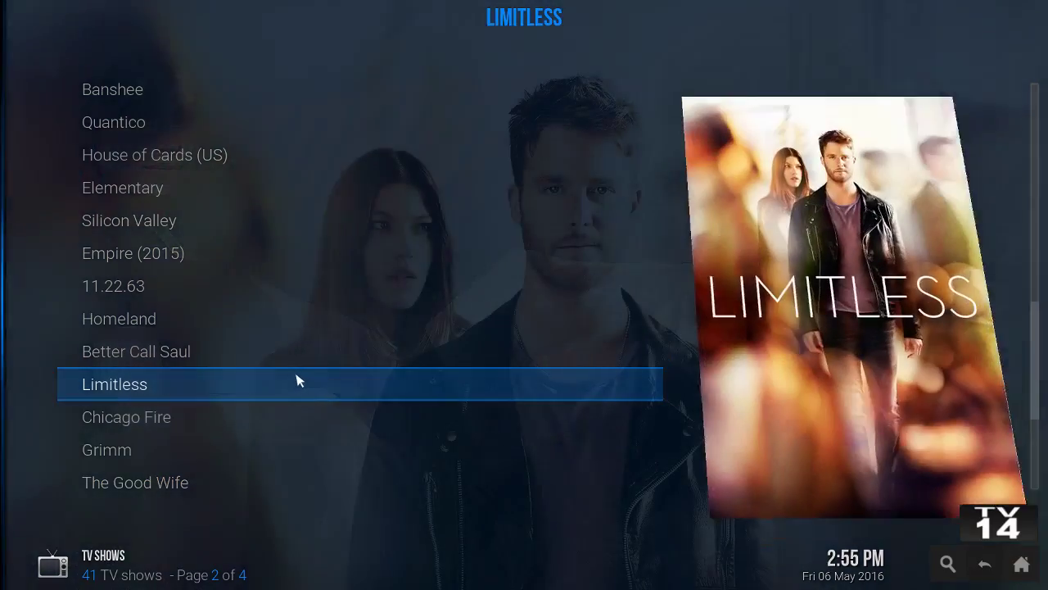
right_click(294, 381)
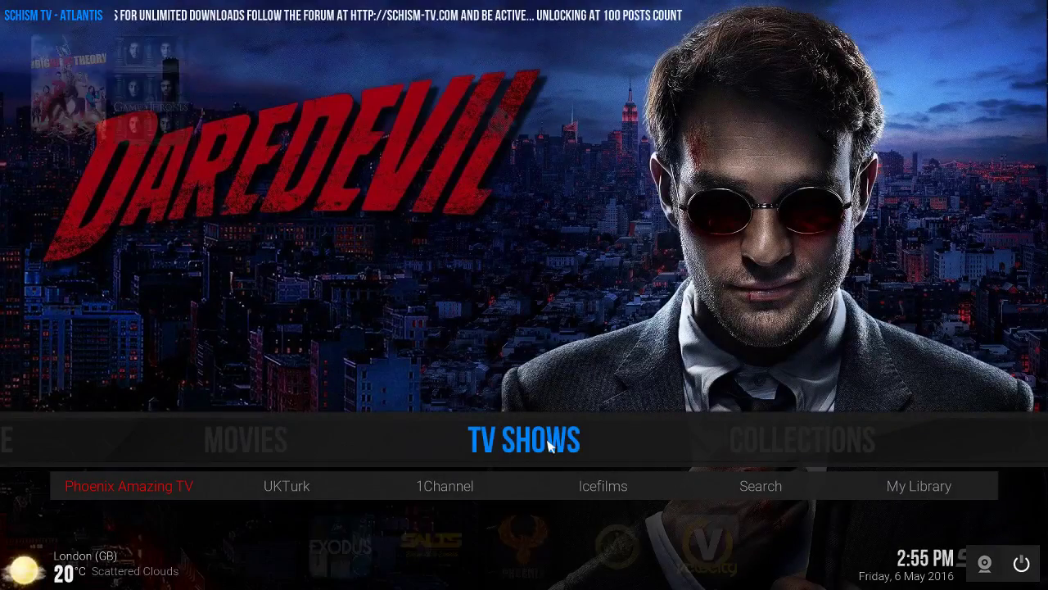
Look through the home sections from Collections, Kids and Live TV to Music, YouTube and System, examining their shortcuts.
scroll(548, 442, "down", 1)
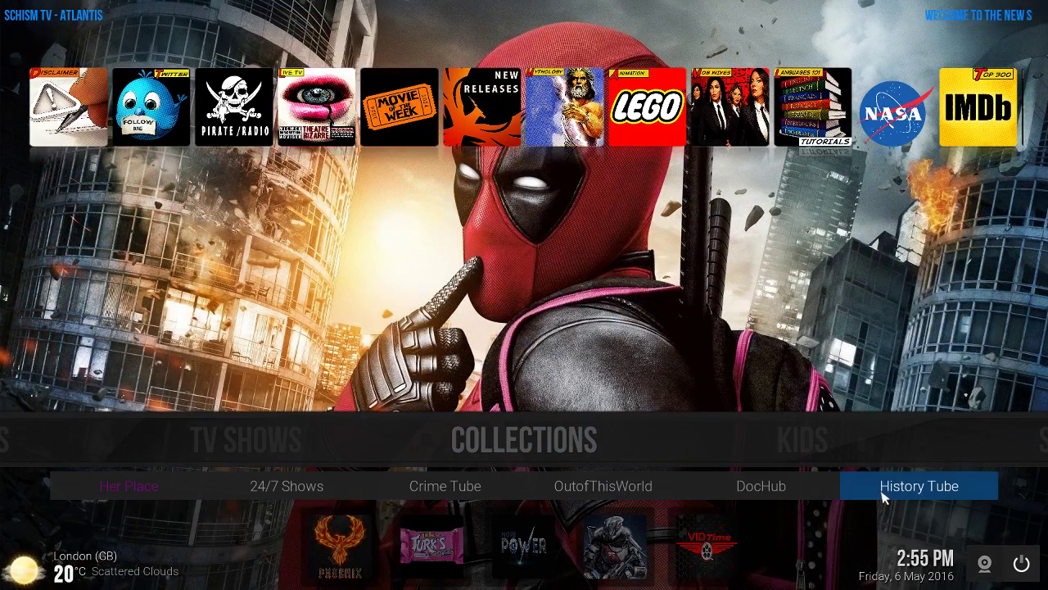
scroll(519, 442, "down", 1)
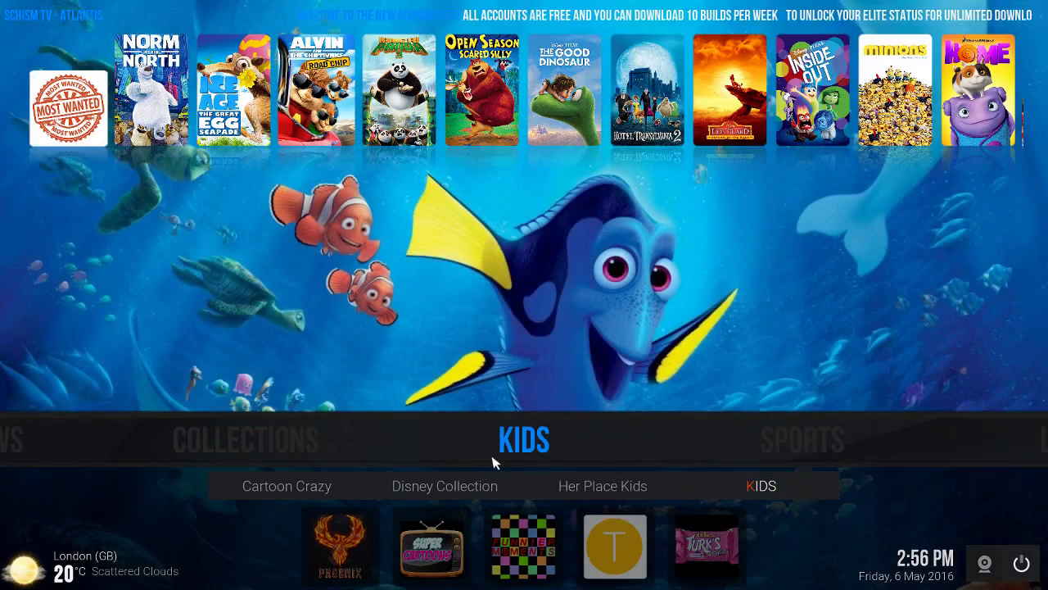
scroll(509, 440, "down", 1)
scroll(510, 440, "down", 1)
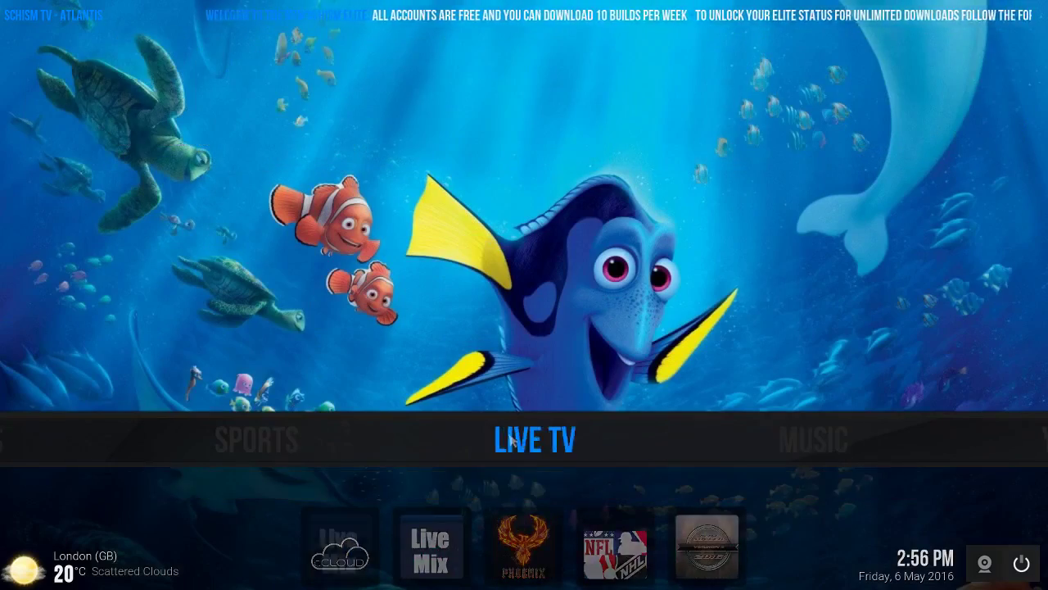
scroll(509, 439, "down", 1)
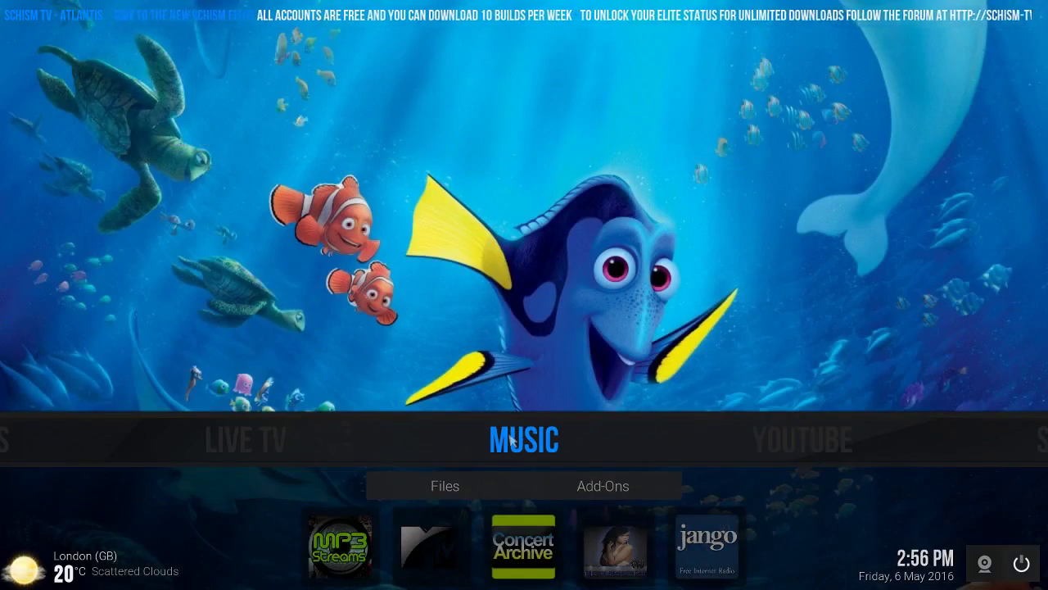
scroll(509, 440, "down", 1)
scroll(509, 440, "down", 1)
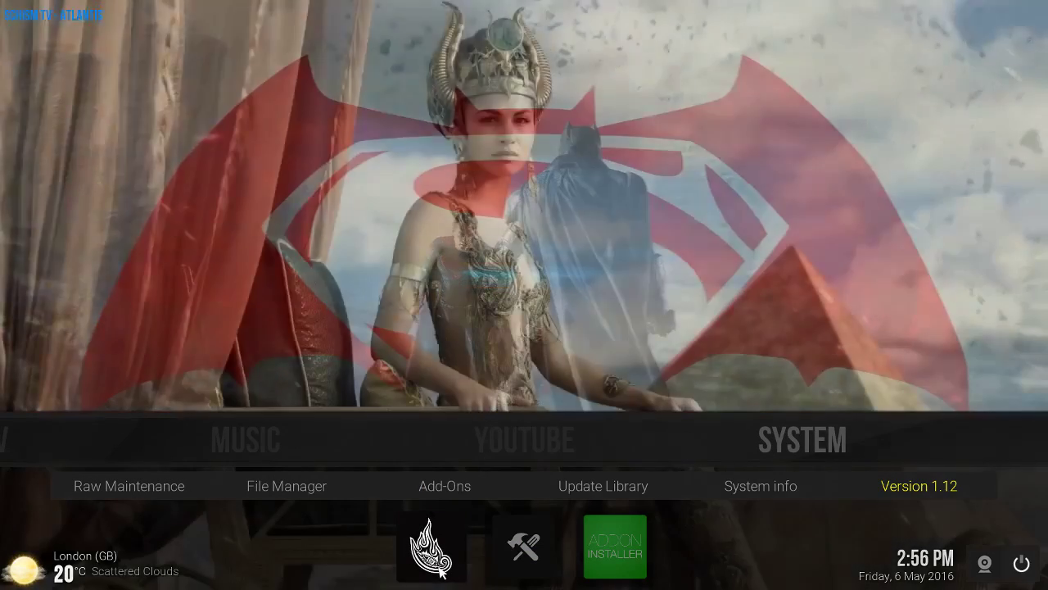
Go back to the Browse section, view and close its changelog, and open the list of popular movies.
scroll(464, 445, "up", 6)
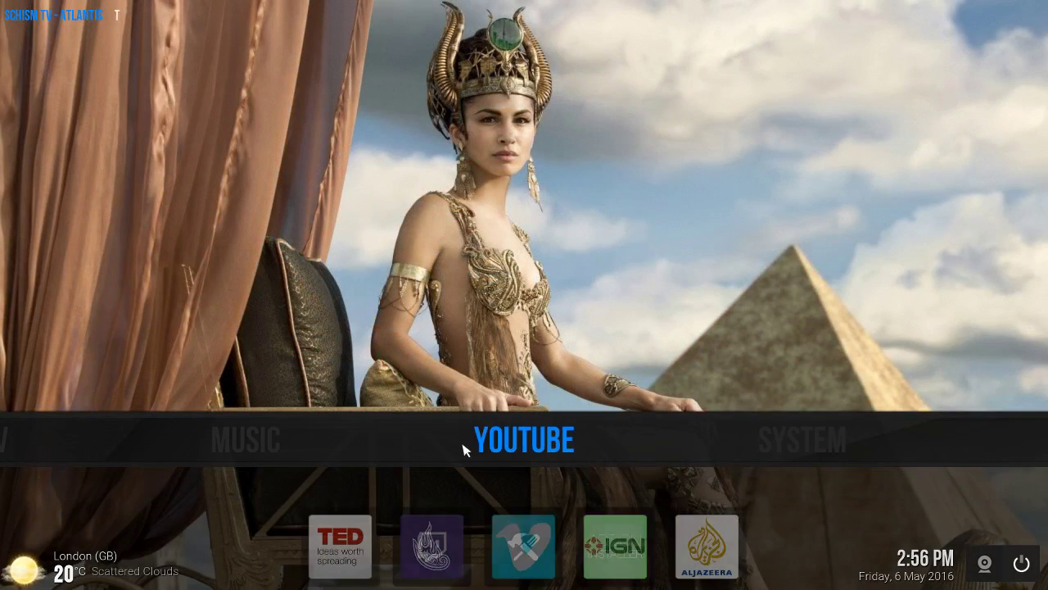
scroll(446, 429, "up", 4)
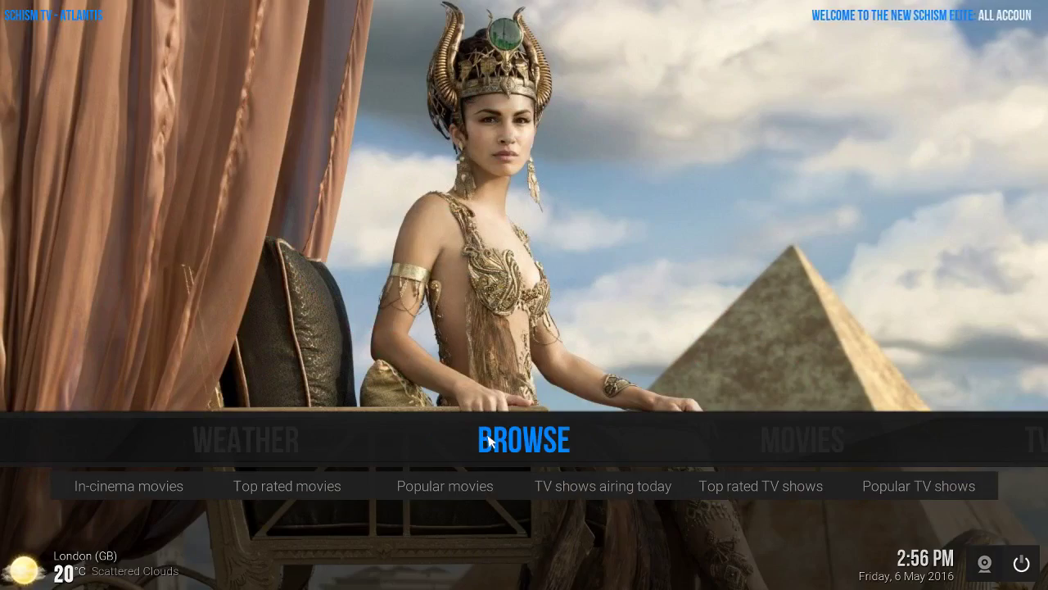
left_click(482, 442)
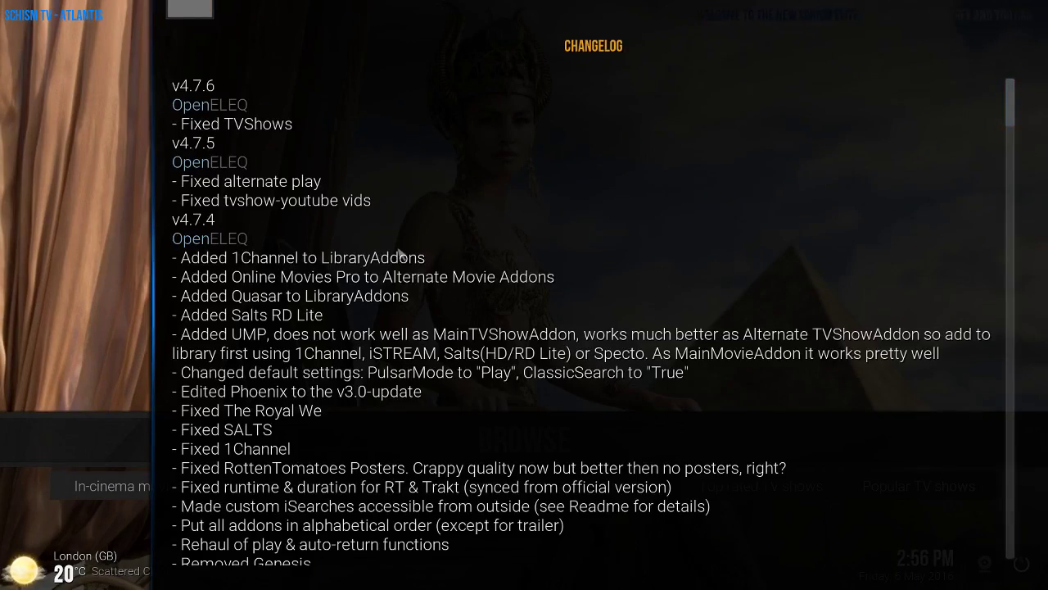
right_click(400, 254)
left_click(444, 487)
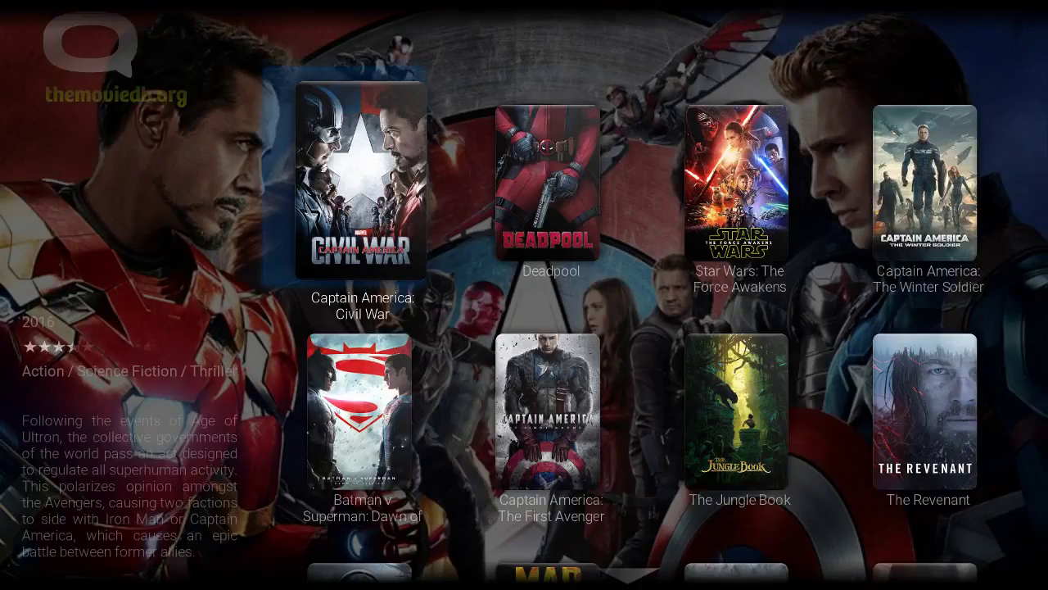
Open the details of The Hunger Games: Mockingjay - Part 2 from the popular movies, examine the cast and options, and leave the page.
key("Down")
key("Right")
key("Down")
key("Down")
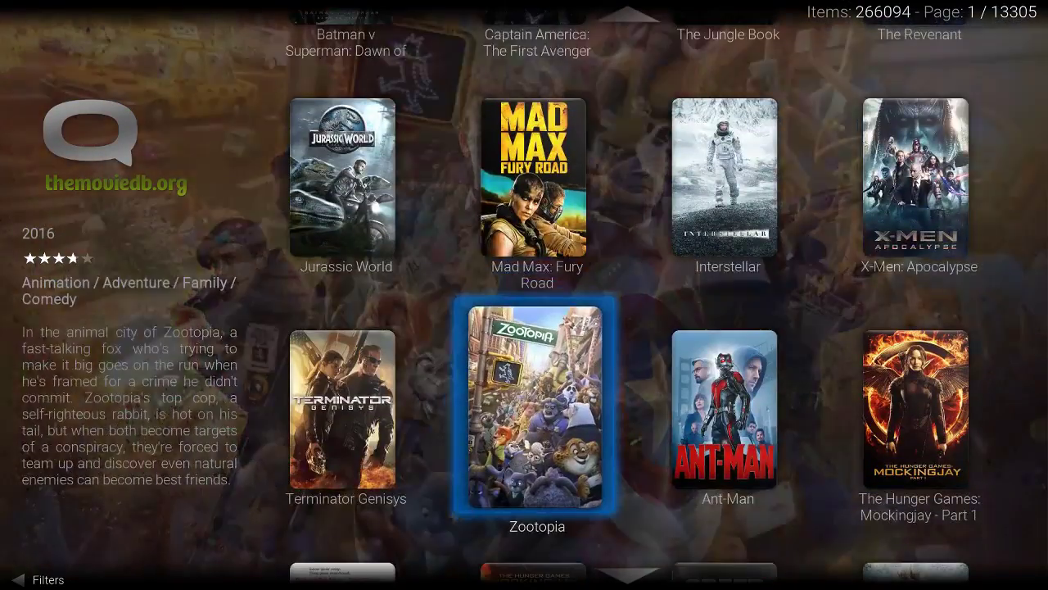
key("Down")
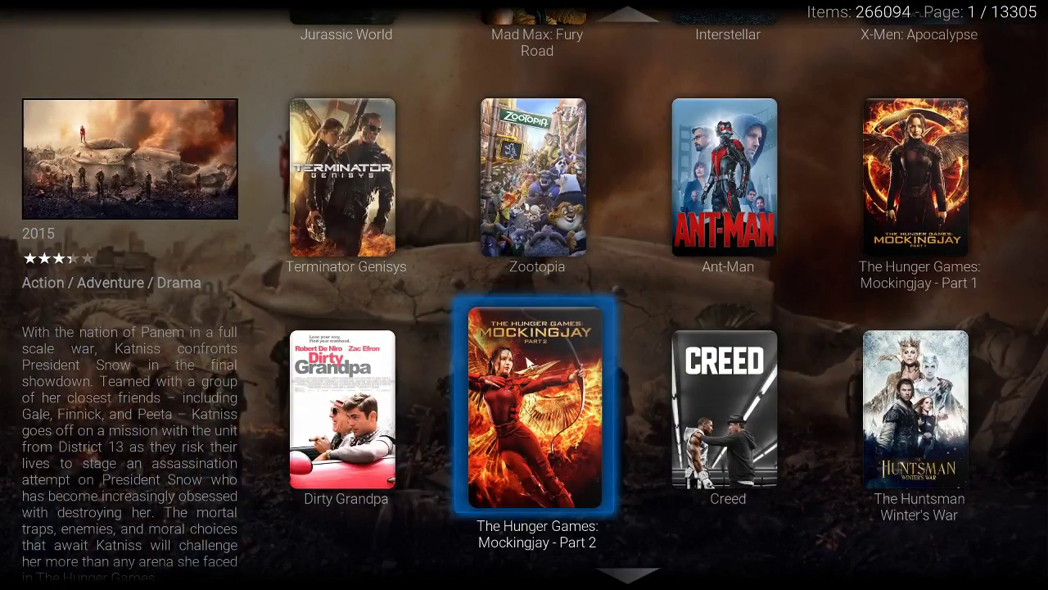
key("Return")
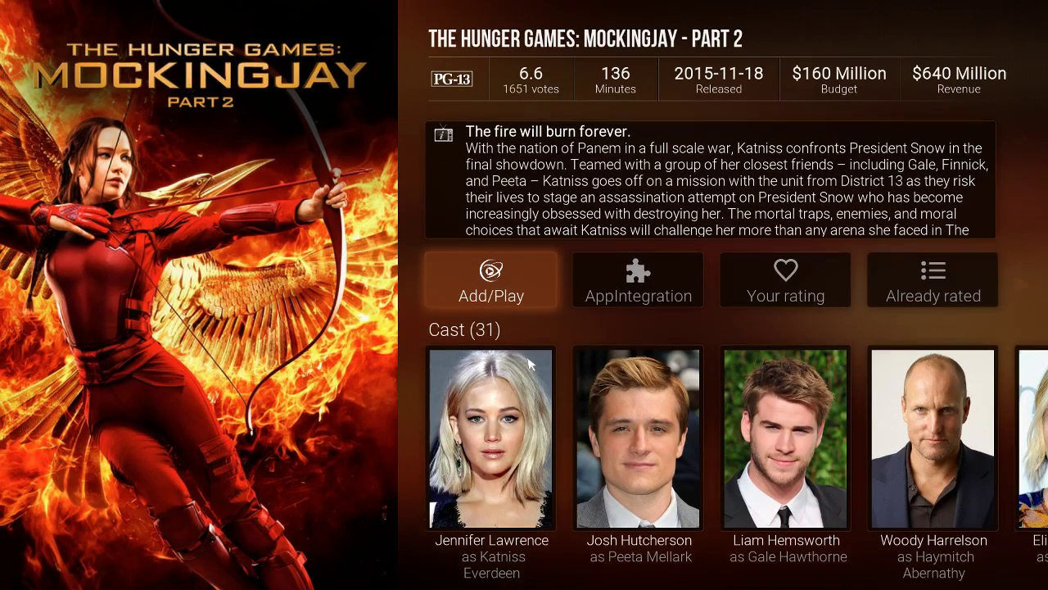
mouse_move(508, 417)
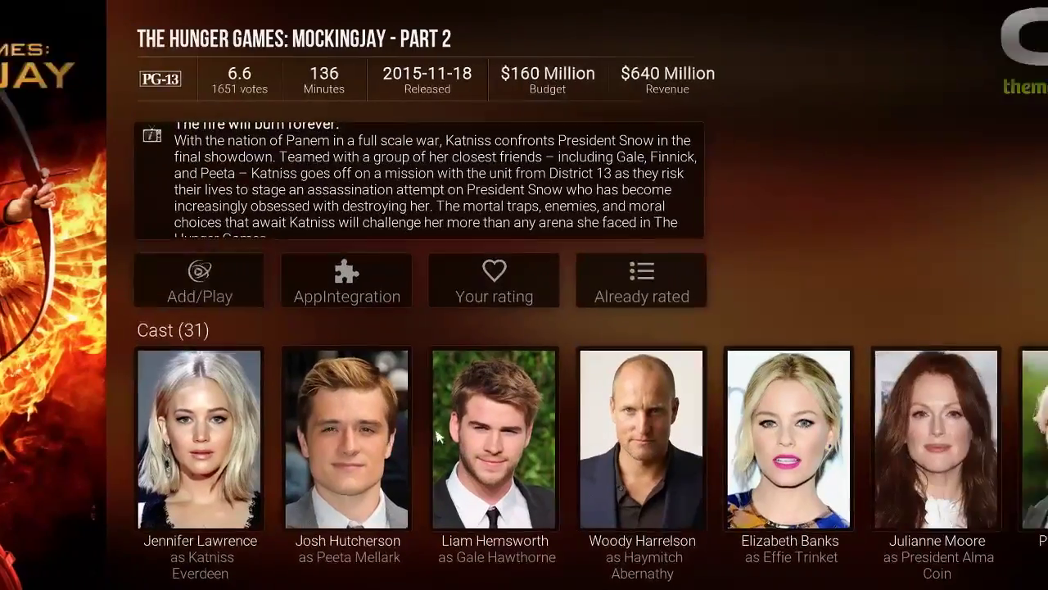
key("Up")
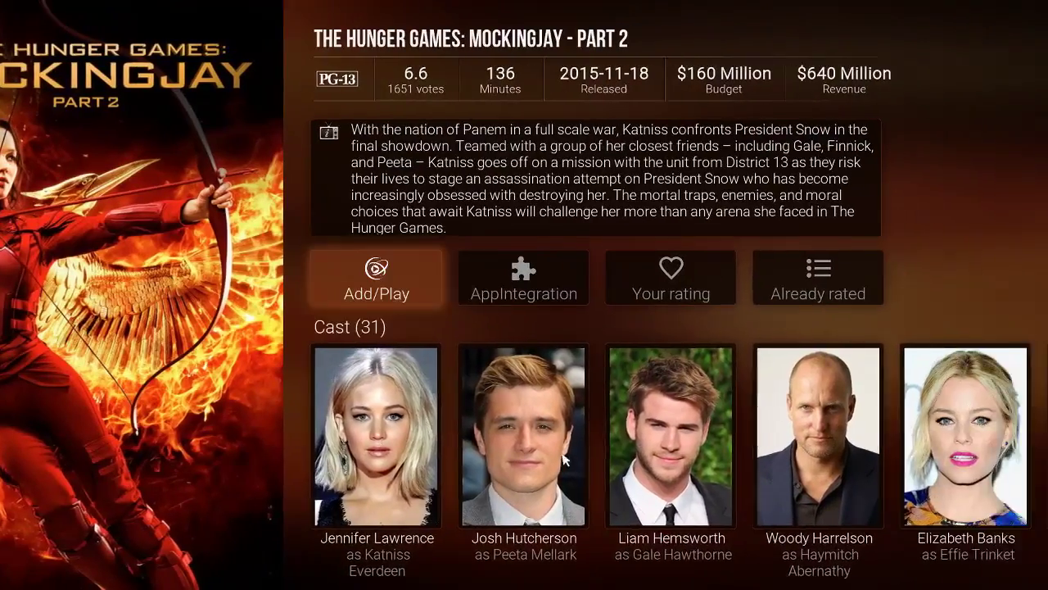
key("Escape")
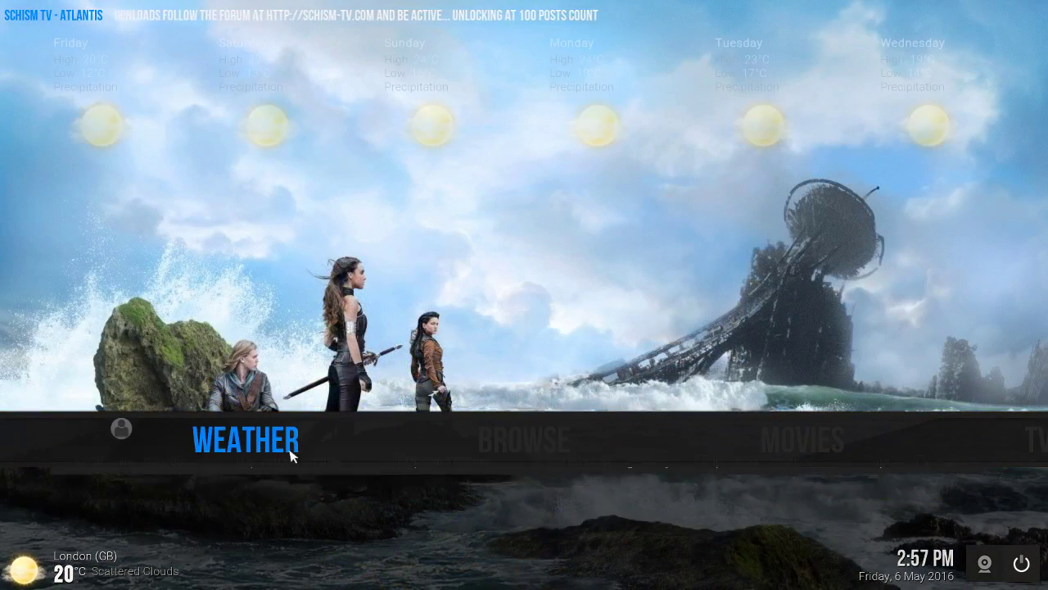
View the daily weather forecast for London and return to the home screen's Weather shortcuts.
mouse_move(270, 451)
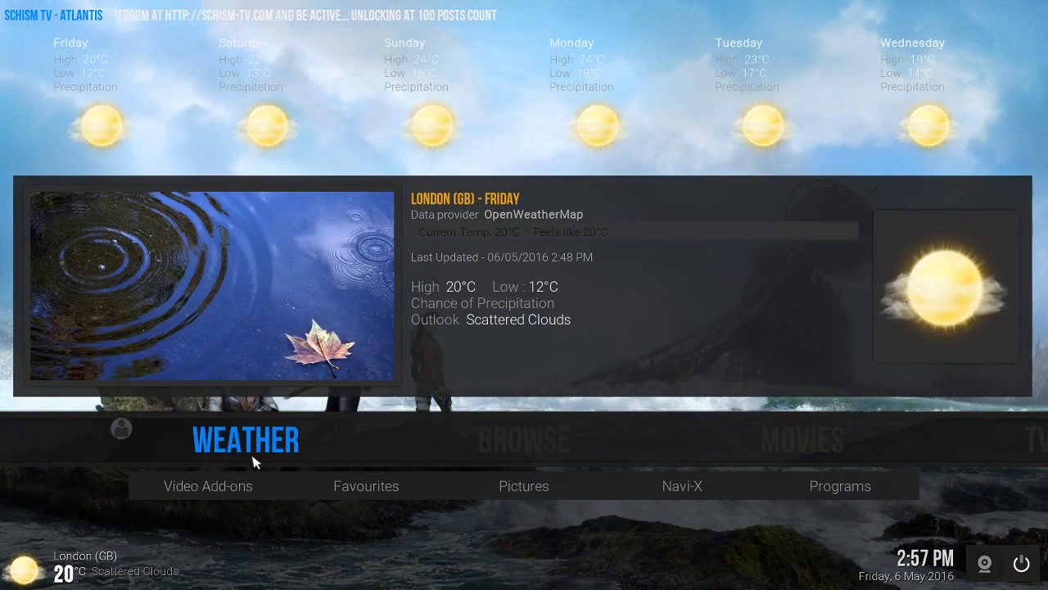
left_click(243, 445)
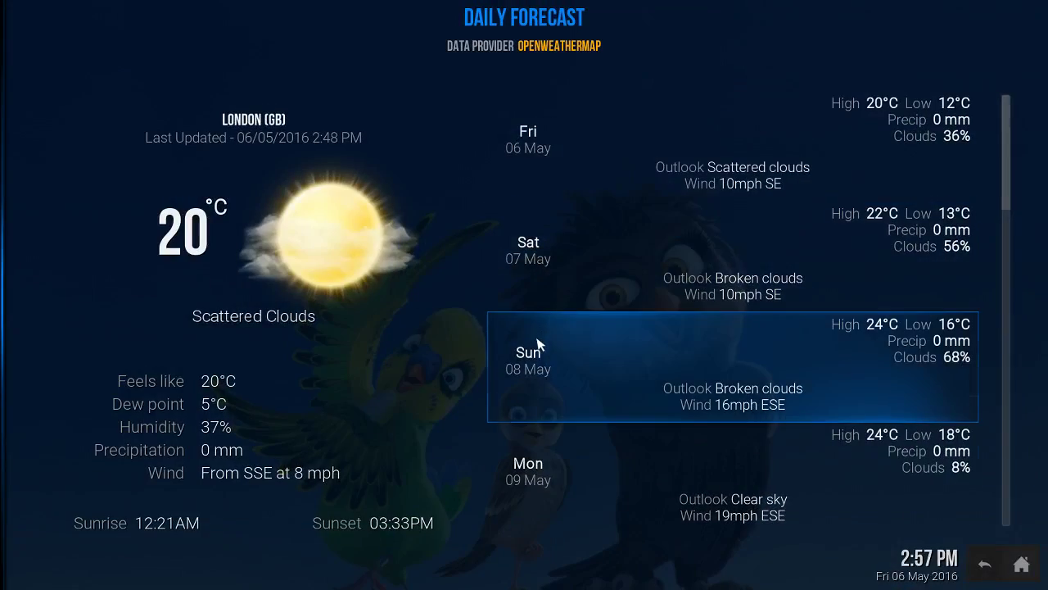
scroll(538, 344, "down", 1)
right_click(538, 344)
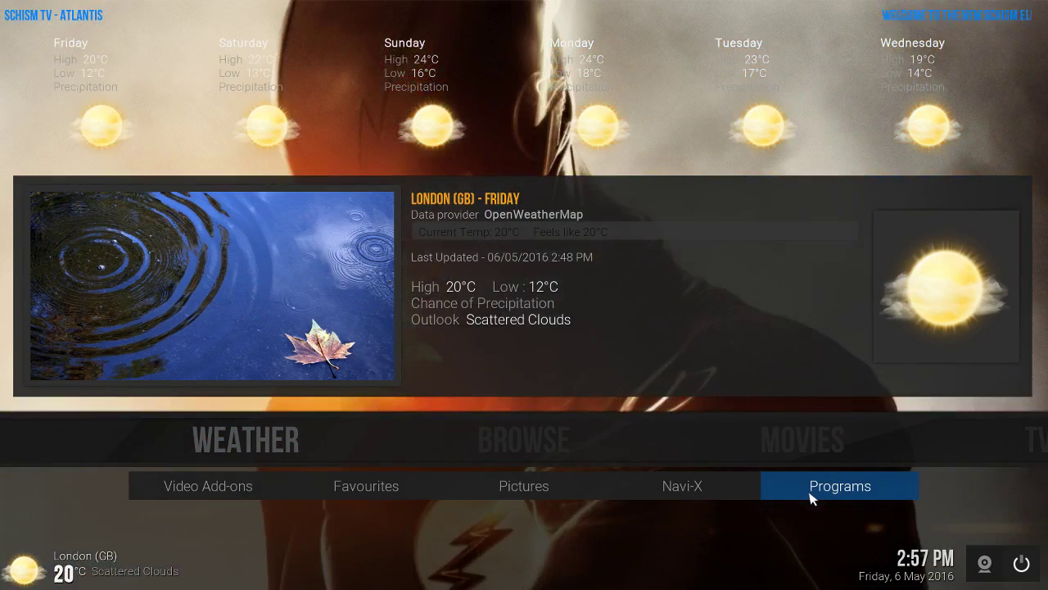
left_click(810, 491)
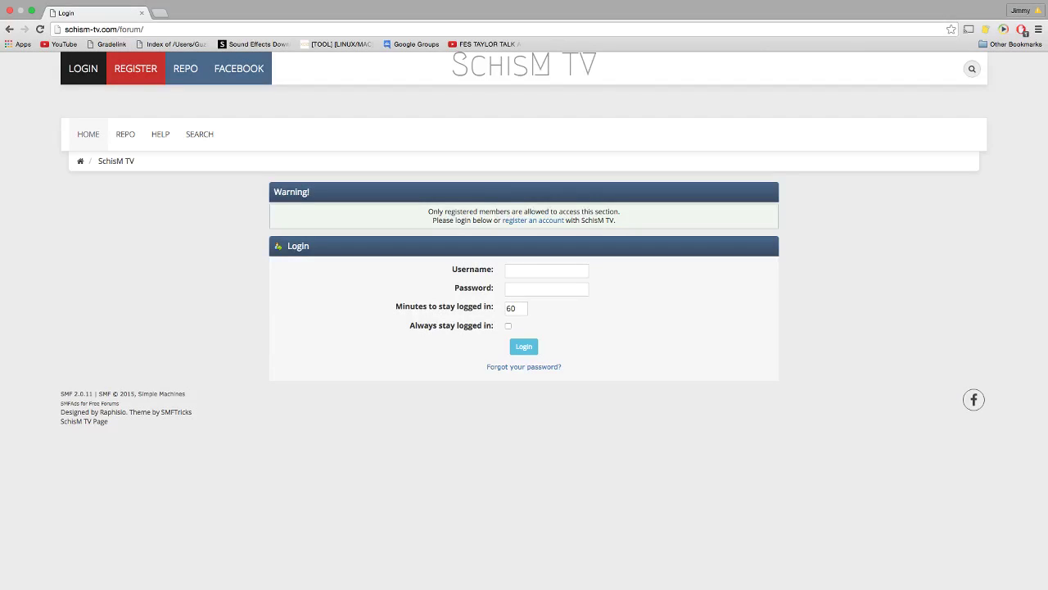
Open the SchisM TV forum's account registration form, accepting the terms of the agreement.
left_click(540, 222)
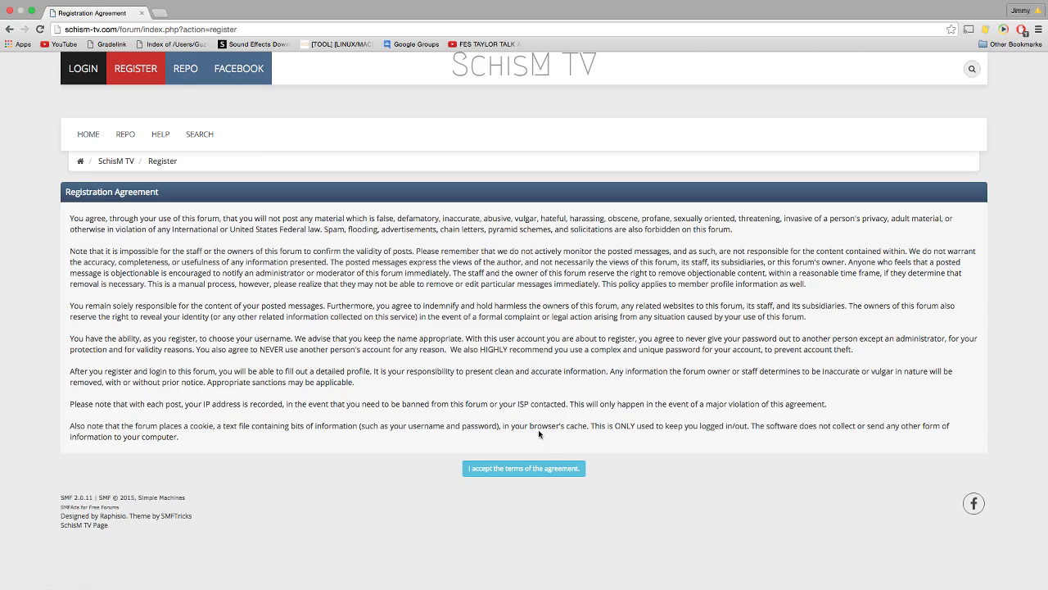
left_click(539, 469)
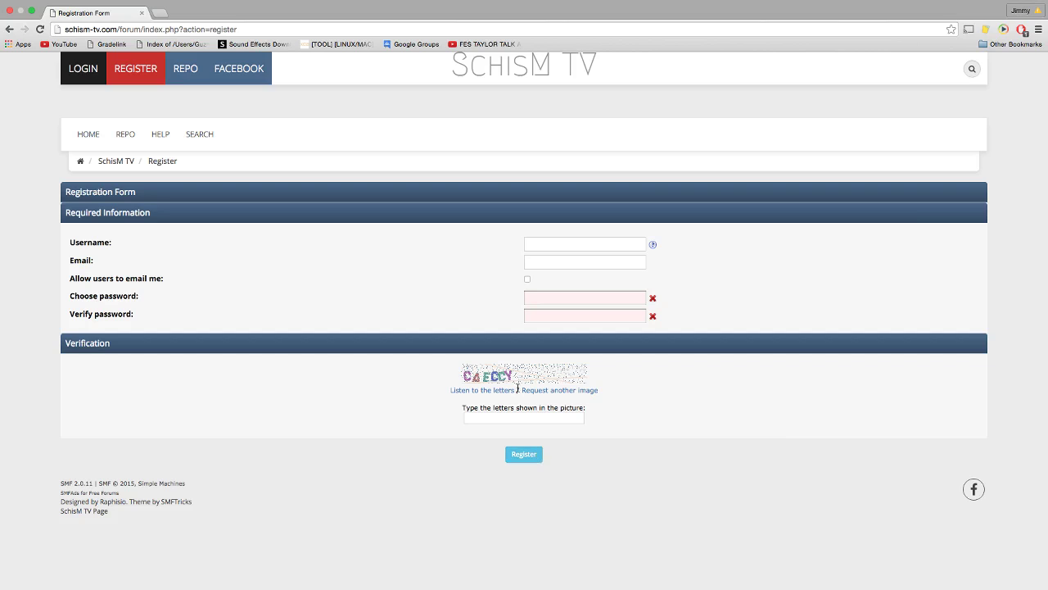
Open the SchisM TV repo page and copy its web address.
left_click(187, 74)
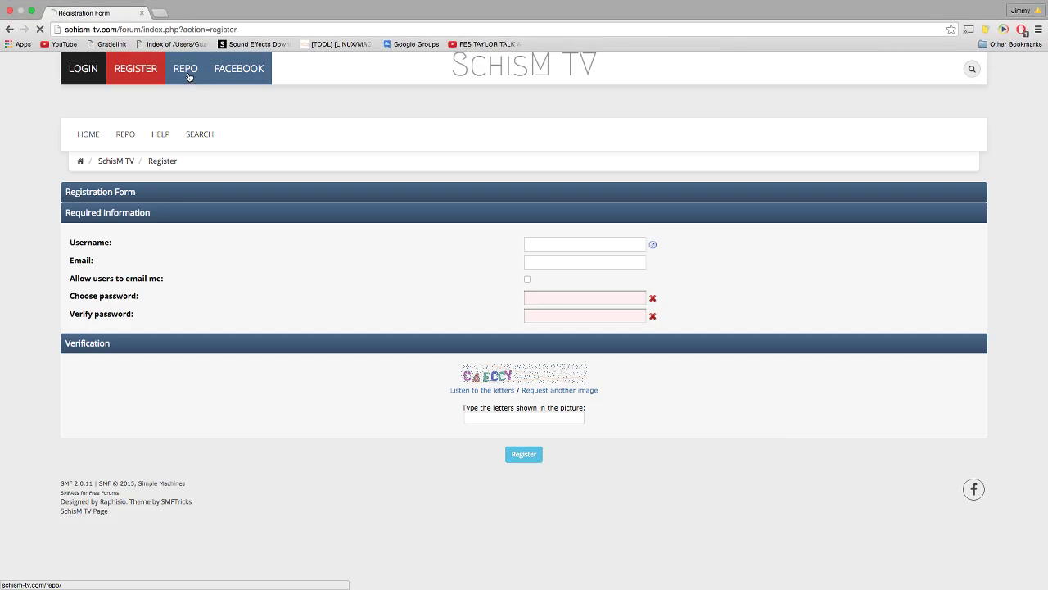
left_click_drag(160, 29, 67, 28)
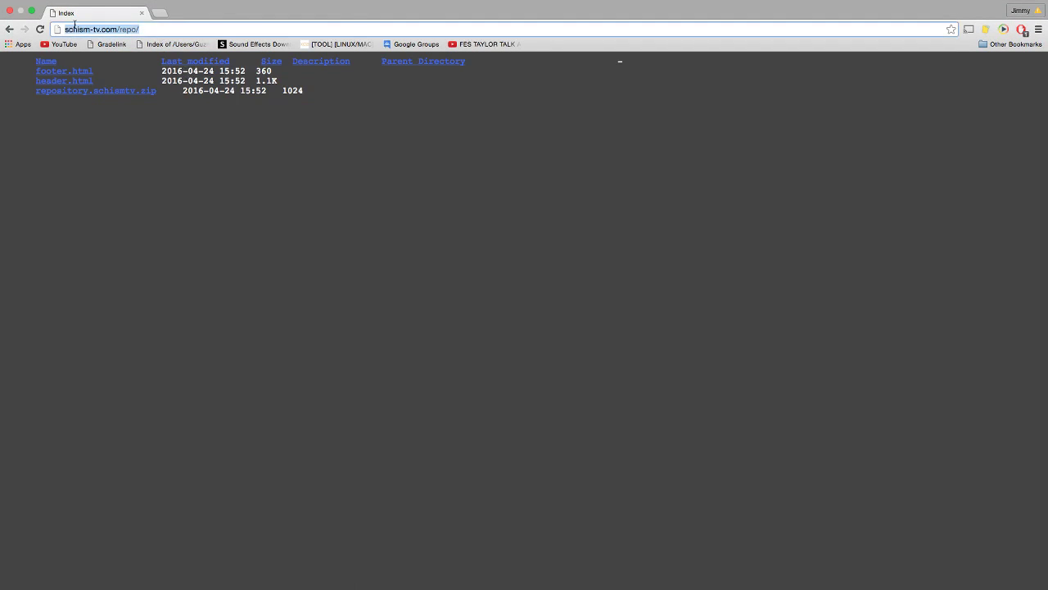
right_click(74, 26)
left_click(90, 38)
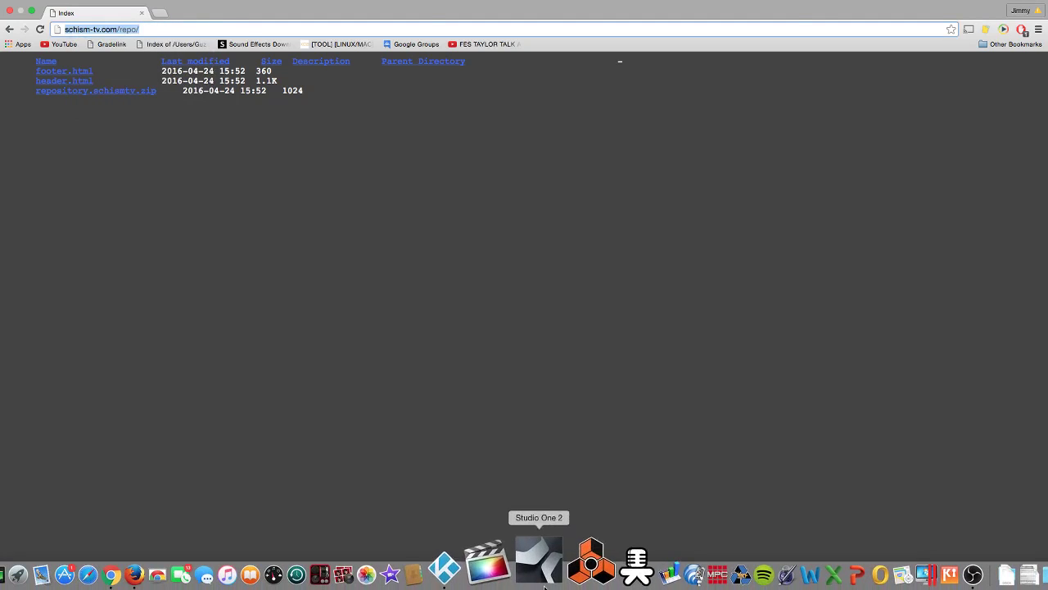
left_click(489, 557)
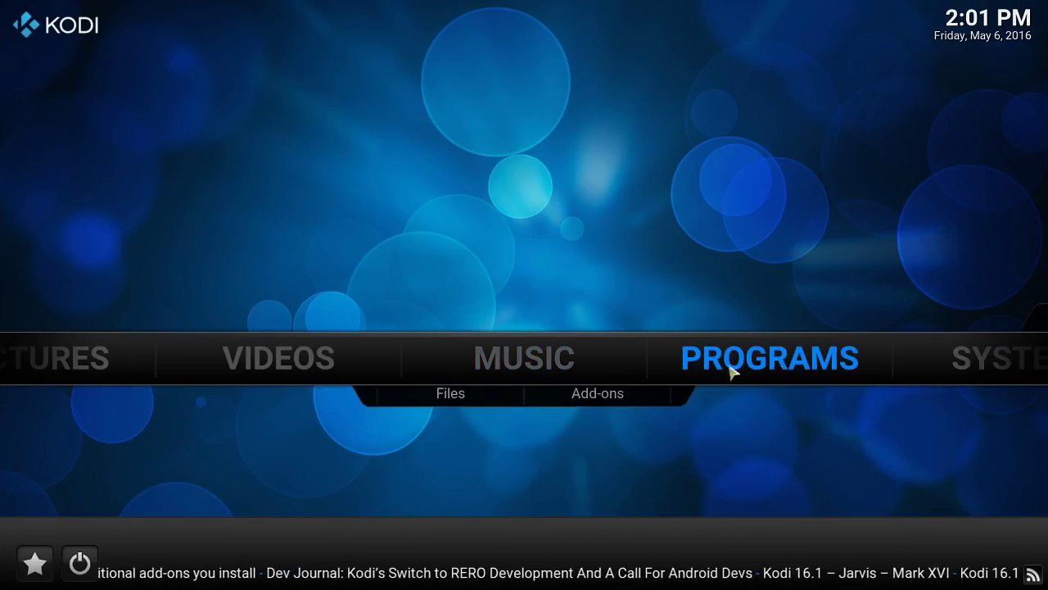
mouse_move(953, 348)
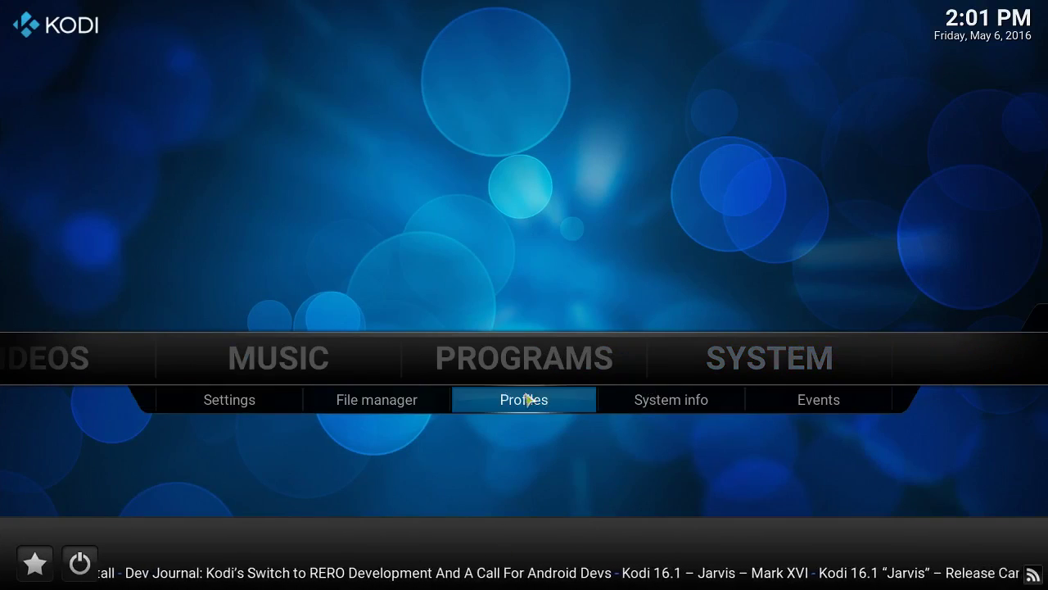
left_click(412, 401)
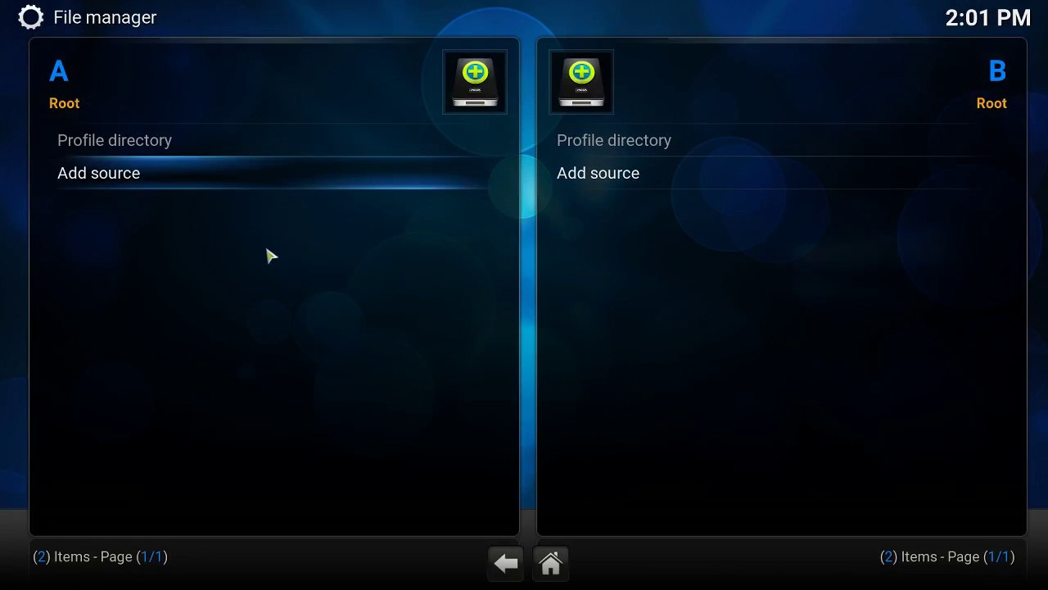
left_click(167, 182)
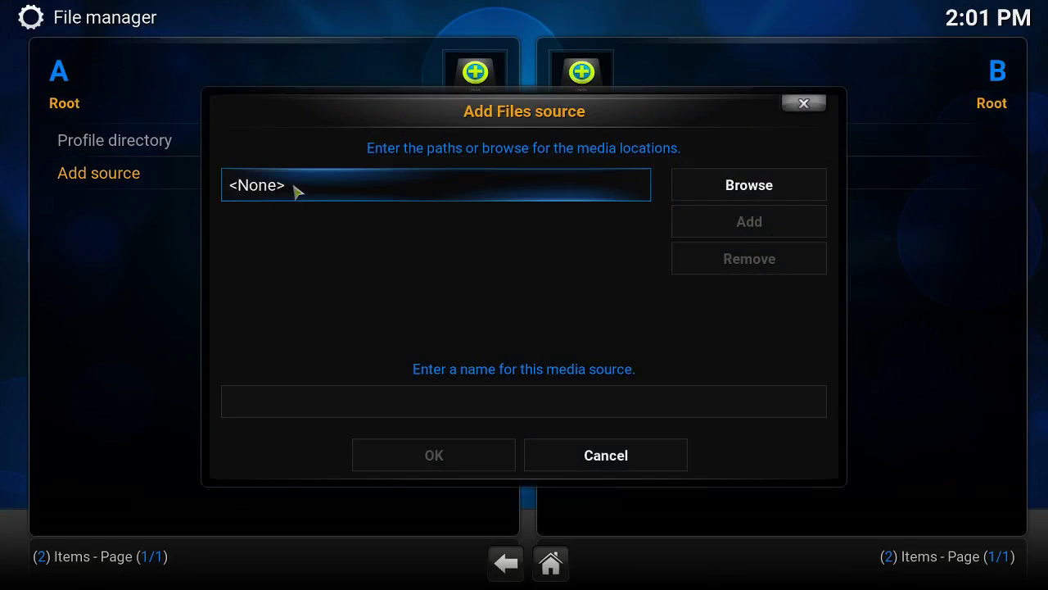
left_click(297, 189)
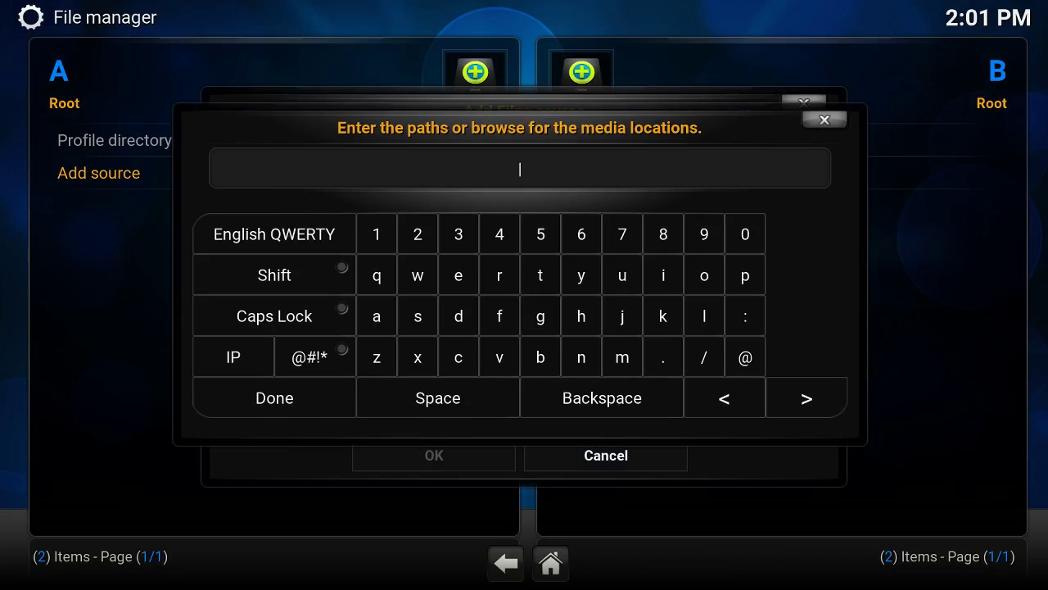
key("ctrl+v")
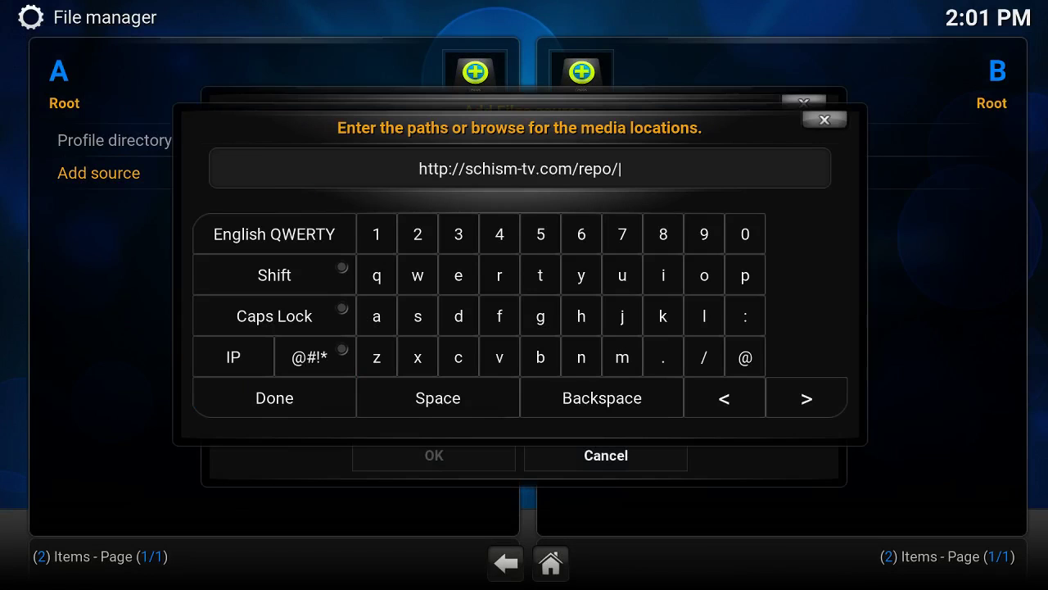
left_click(279, 397)
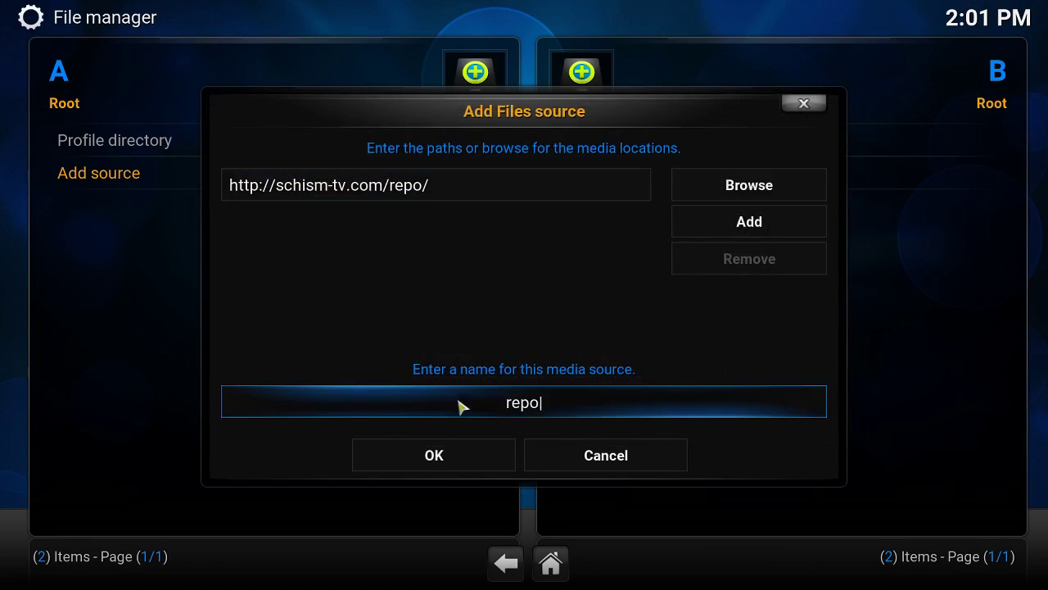
left_click(439, 455)
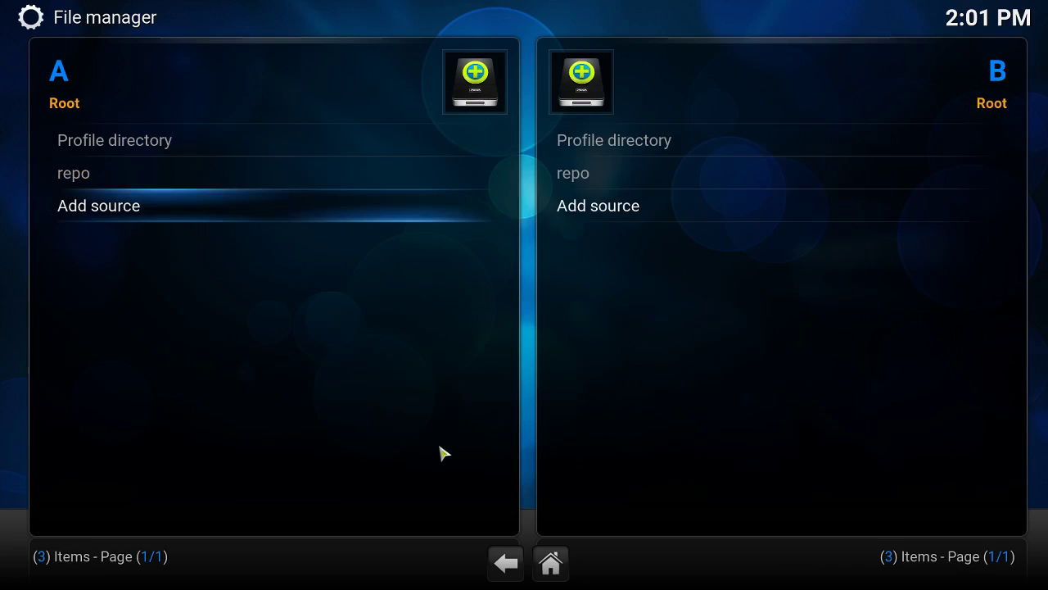
right_click(440, 455)
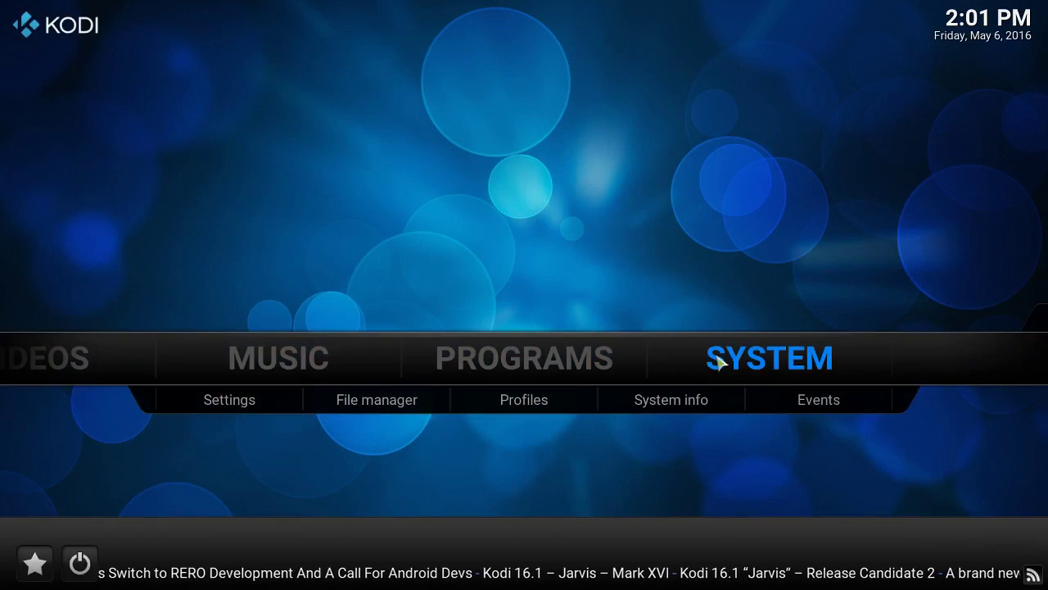
Install the SchisM TV repository from repository.schismtv.zip in the repo source through the add-ons settings.
left_click(717, 363)
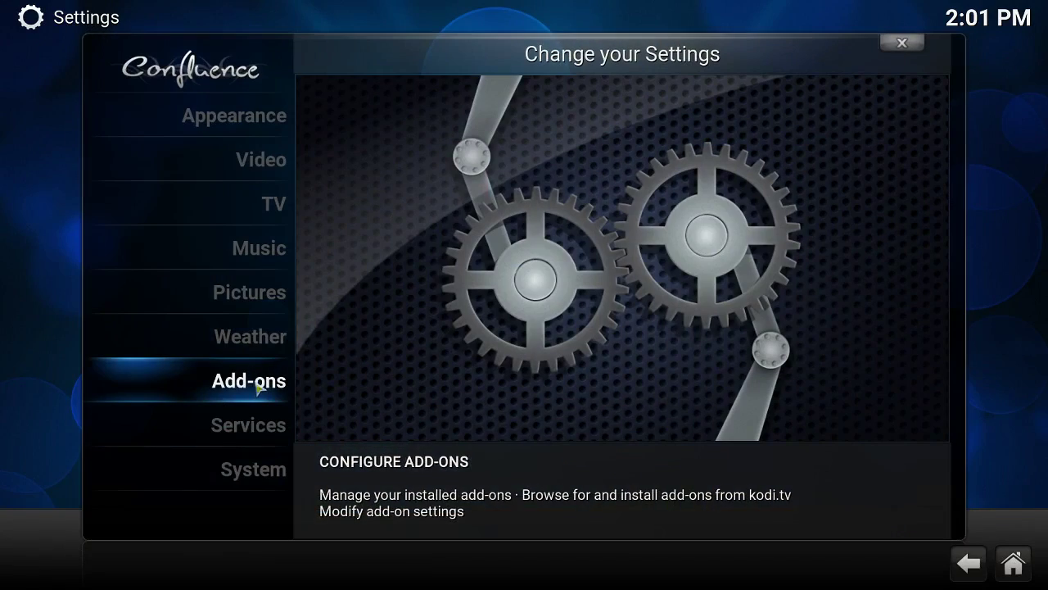
left_click(258, 388)
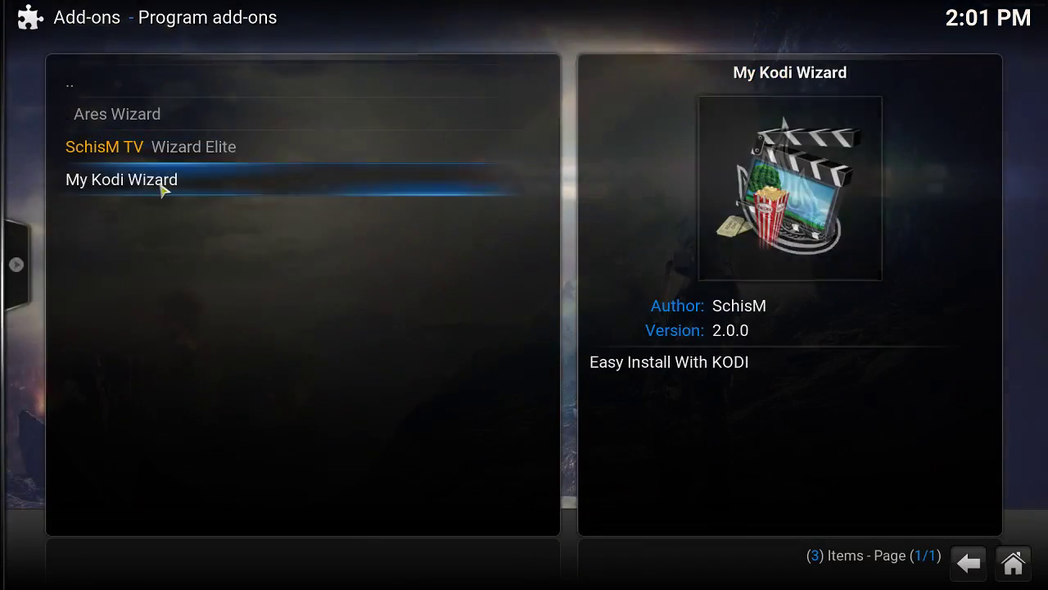
key("BackSpace")
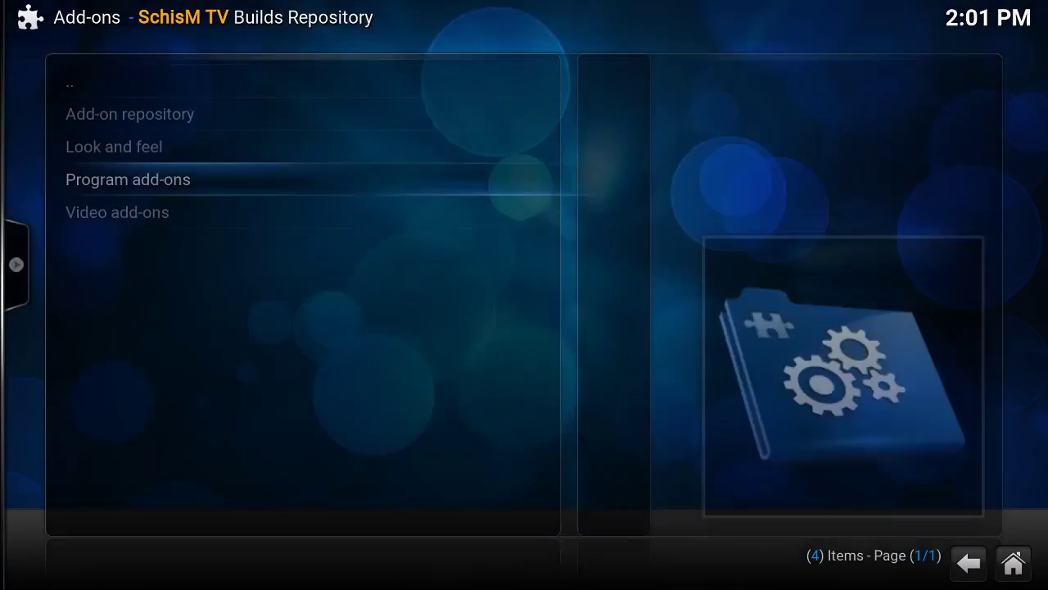
key("BackSpace")
key("BackSpace")
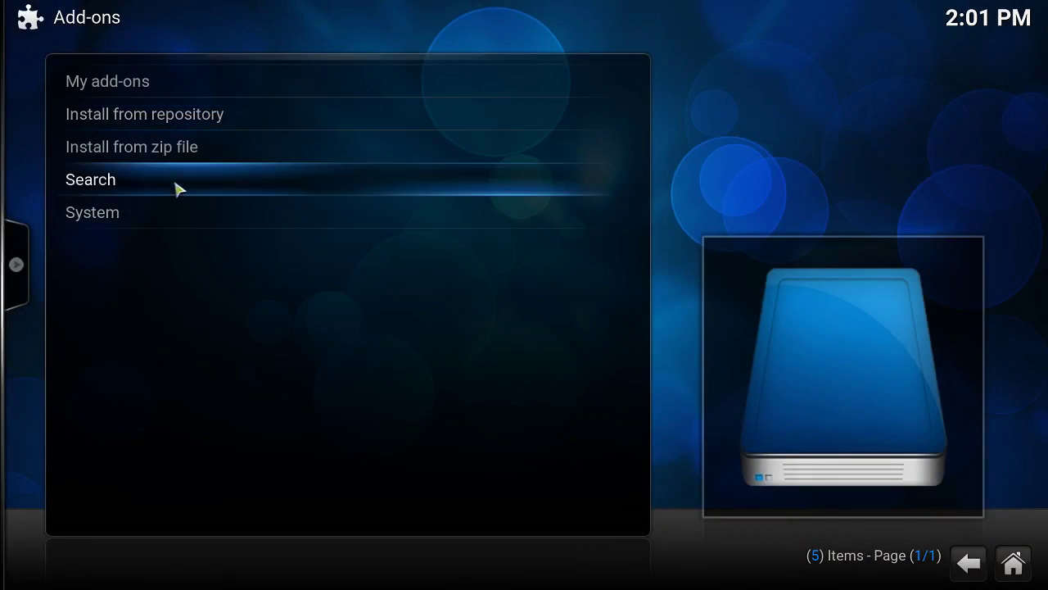
left_click(167, 155)
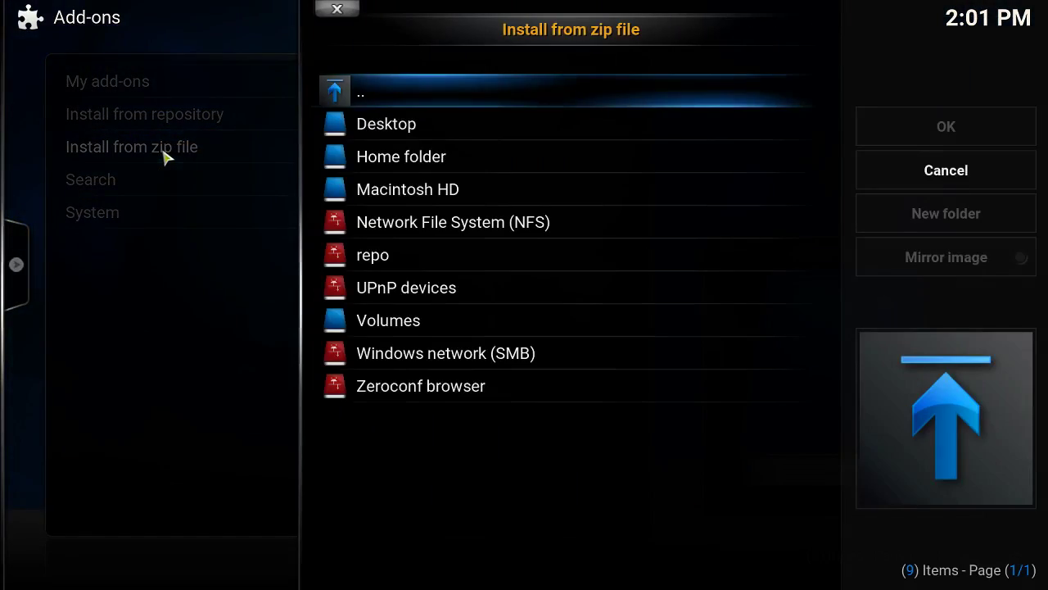
left_click(405, 262)
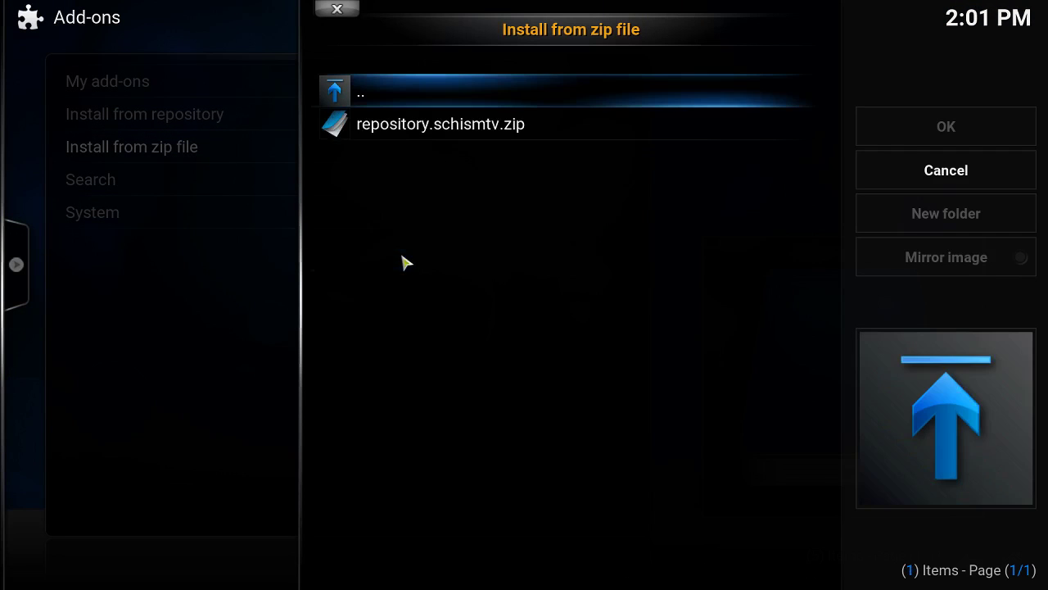
left_click(422, 123)
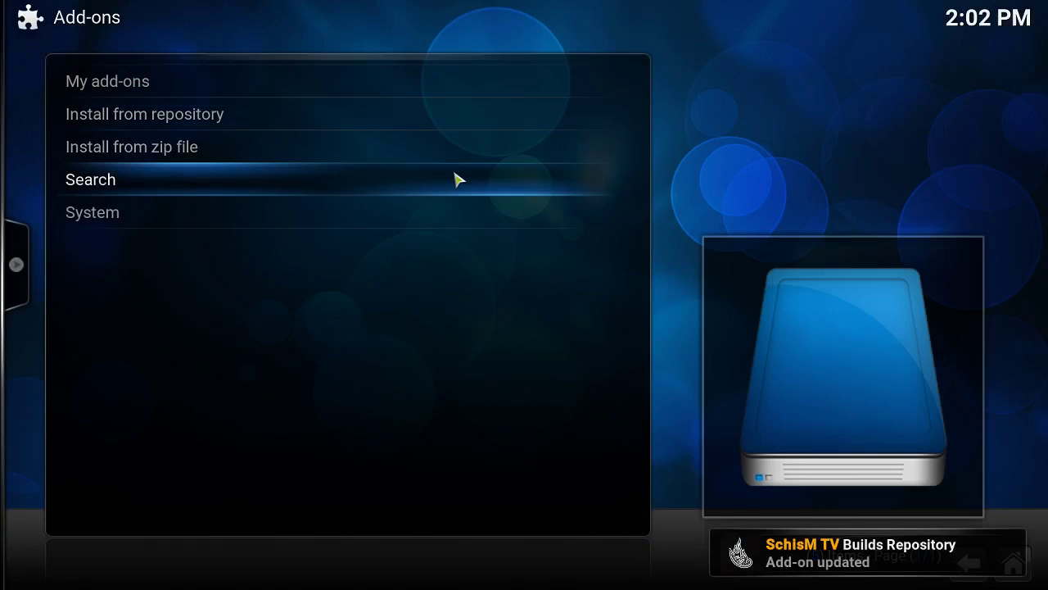
Install the SchisM TV Wizard Elite program add-on from the SchisM TV Builds Repository.
left_click(117, 116)
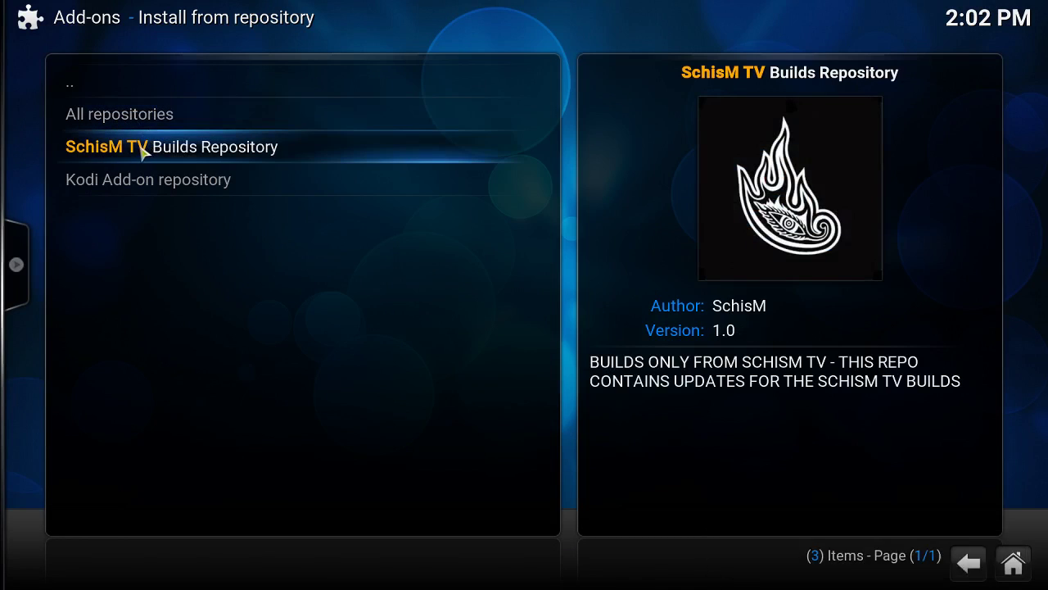
left_click(142, 153)
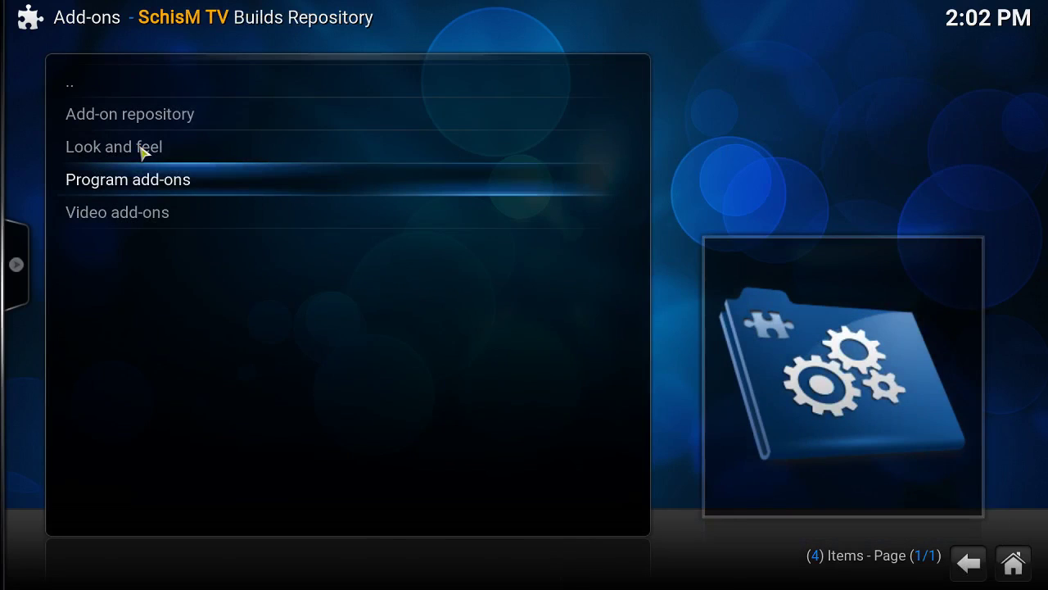
left_click(136, 180)
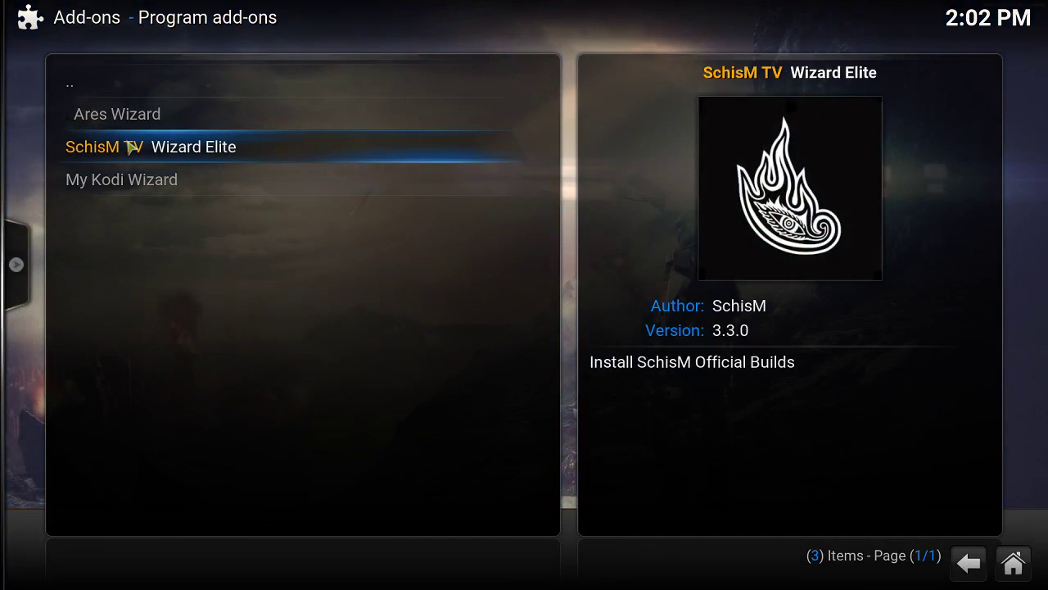
left_click(131, 146)
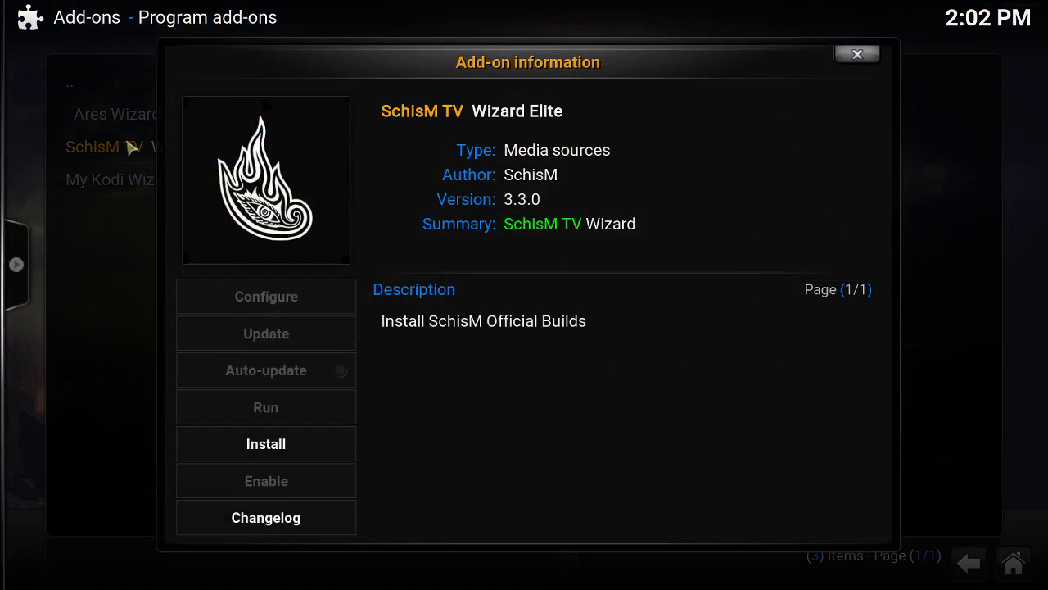
left_click(298, 456)
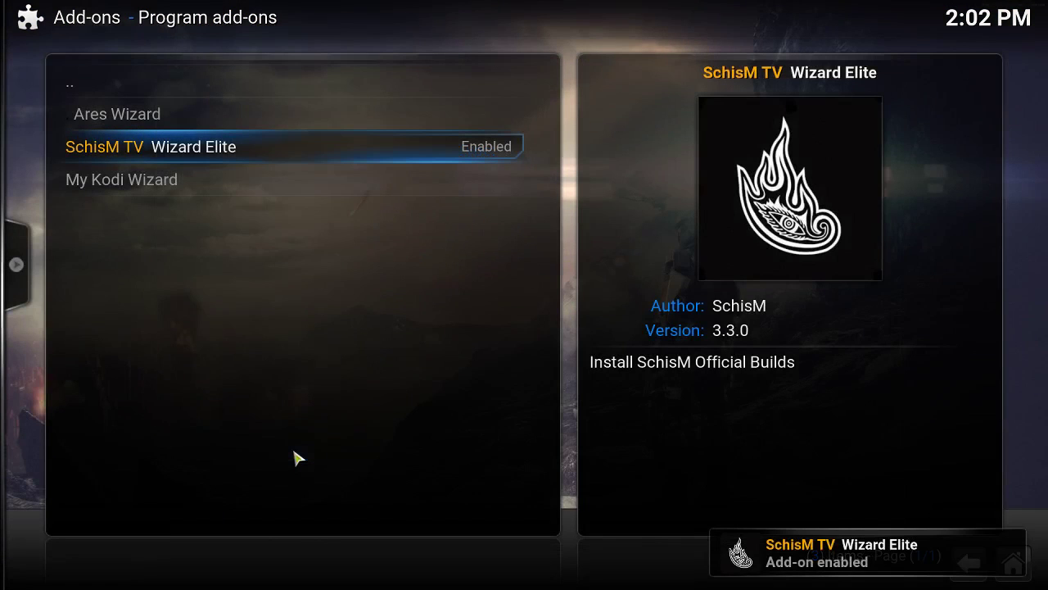
Run SchisM TV Wizard Elite and review the login username and email address in its settings, accepting them.
left_click(166, 152)
left_click(295, 404)
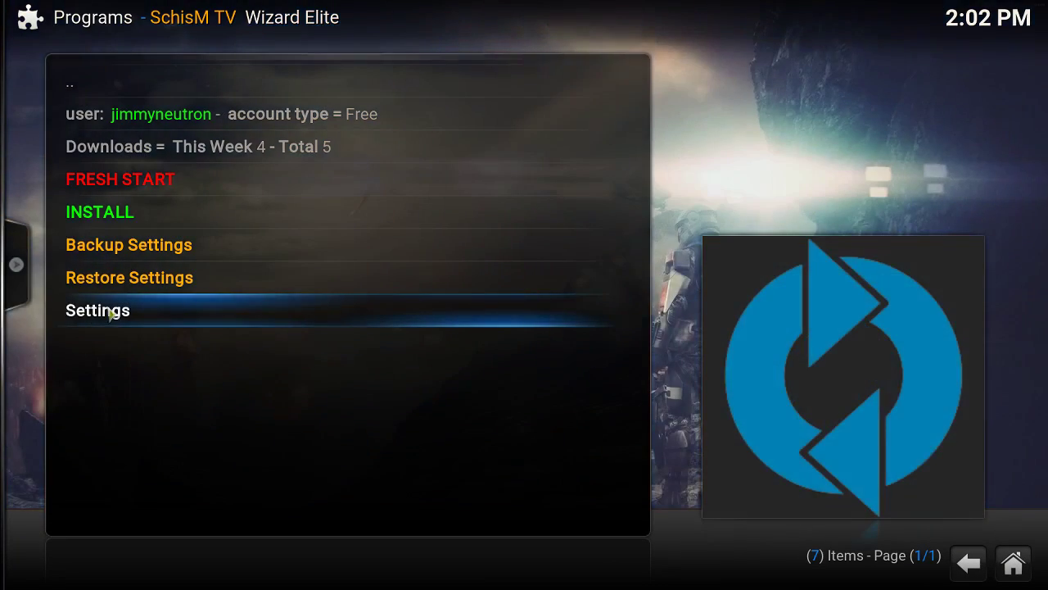
left_click(112, 313)
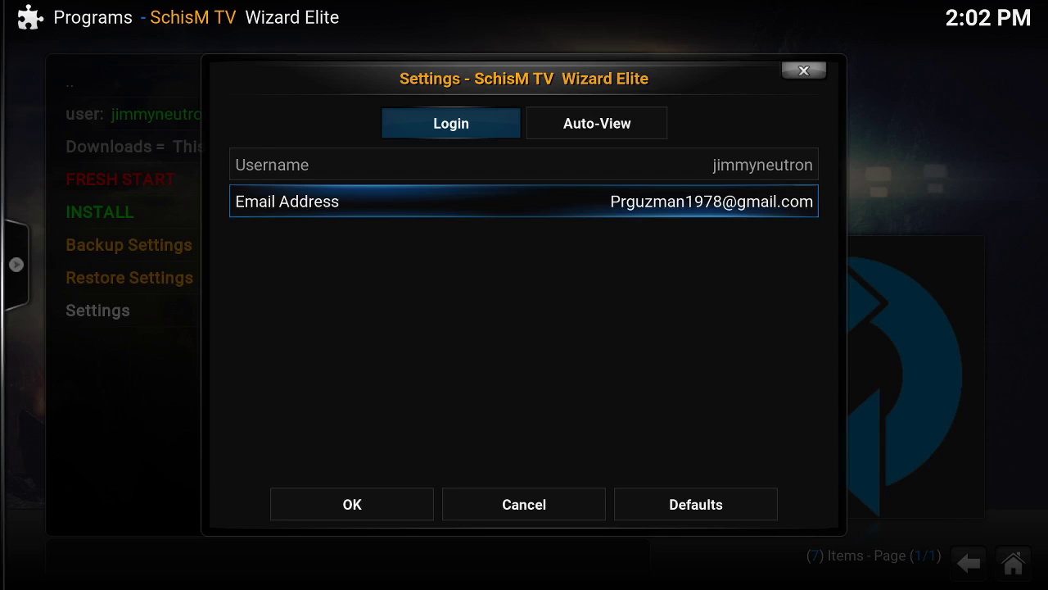
left_click(359, 503)
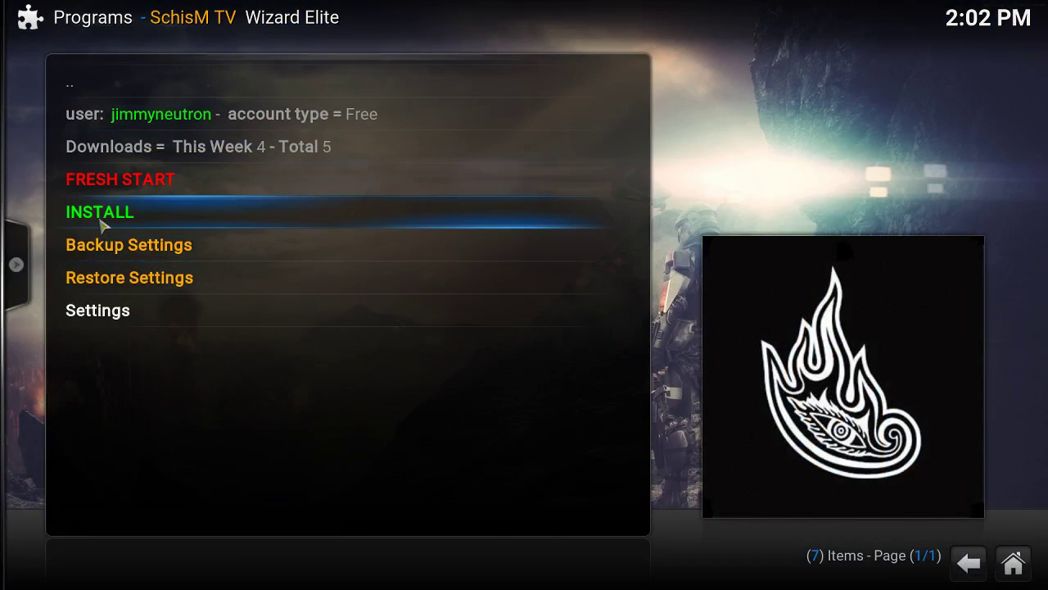
Install the Atlantis build version 1.12 from the wizard and accept force closing Kodi to save the changes.
left_click(102, 226)
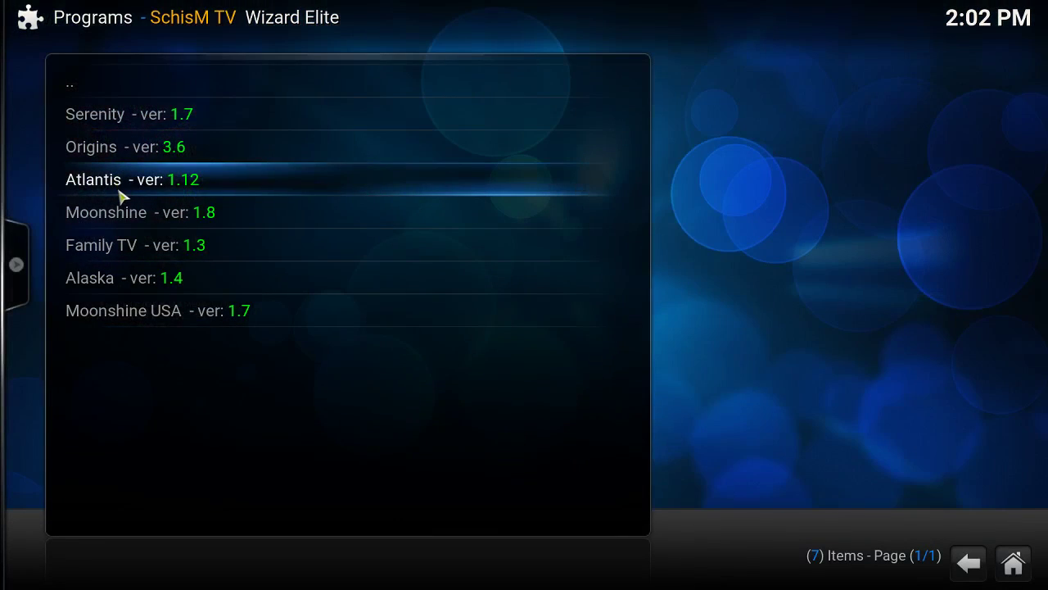
left_click(109, 194)
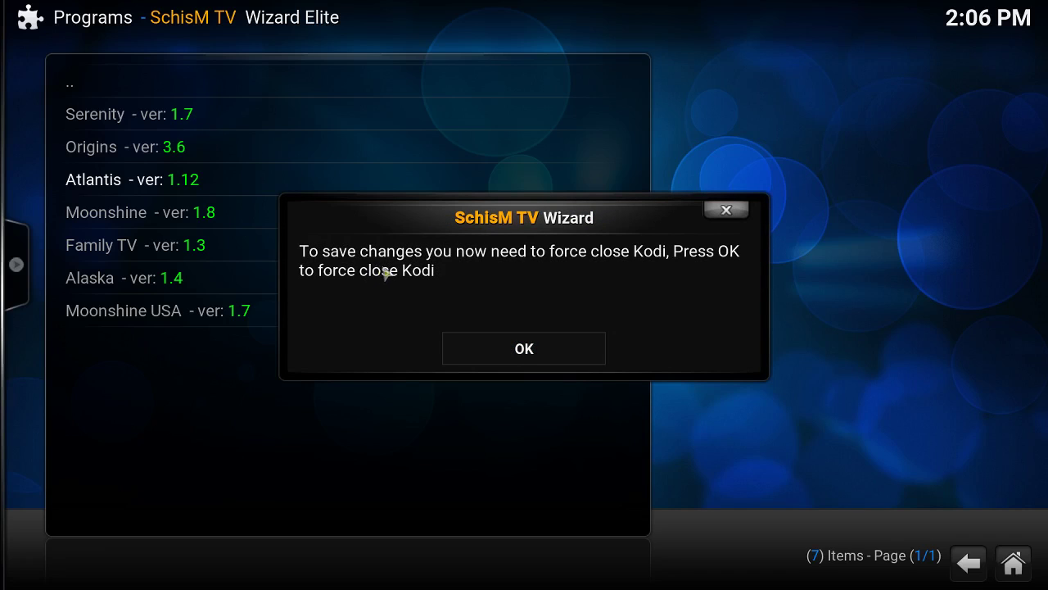
left_click(509, 350)
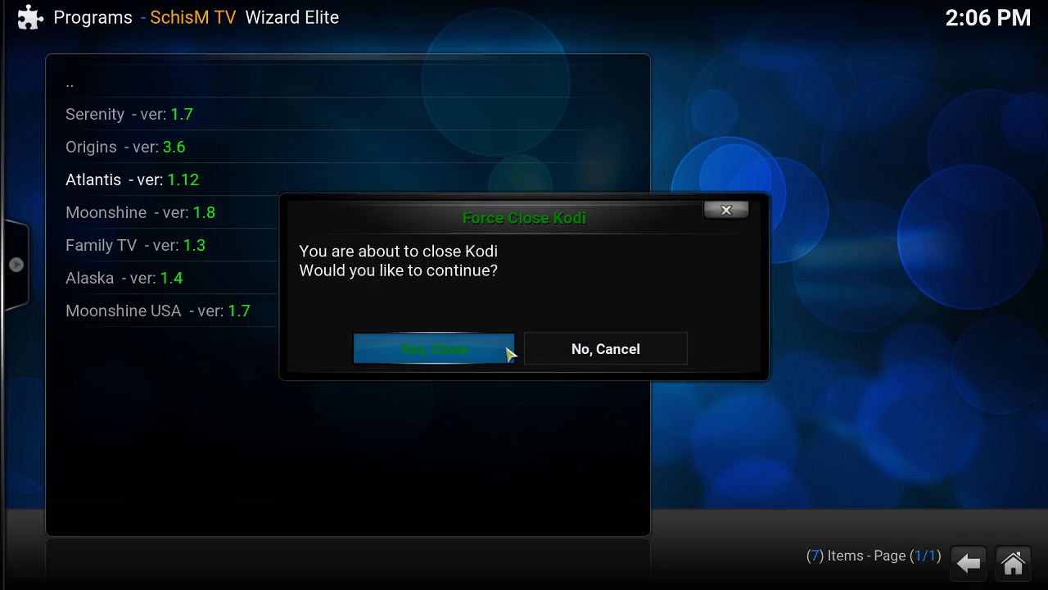